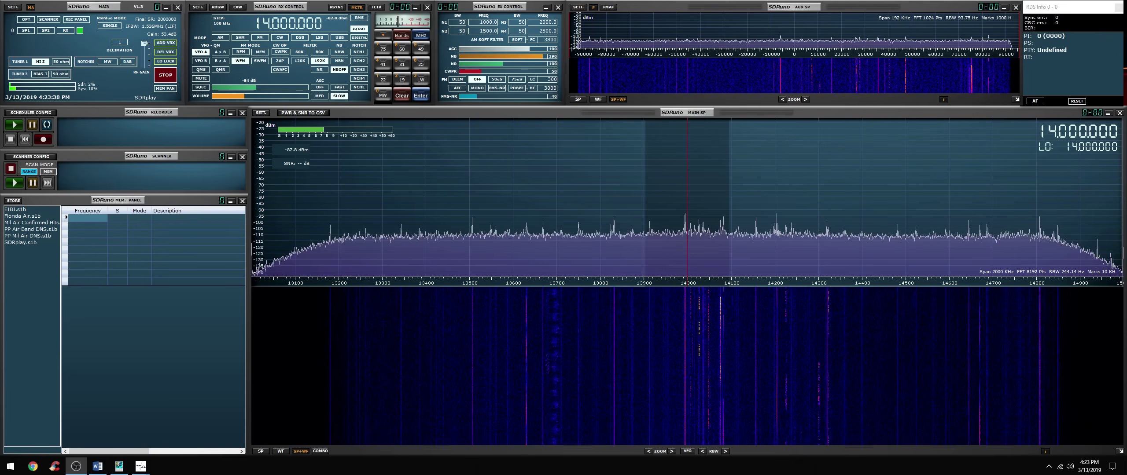
click(10, 466)
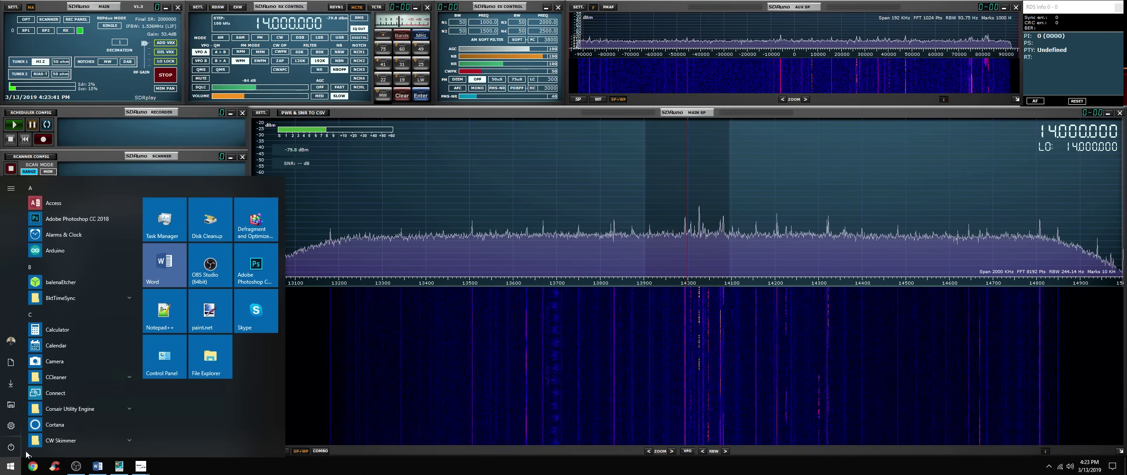
text(vac)
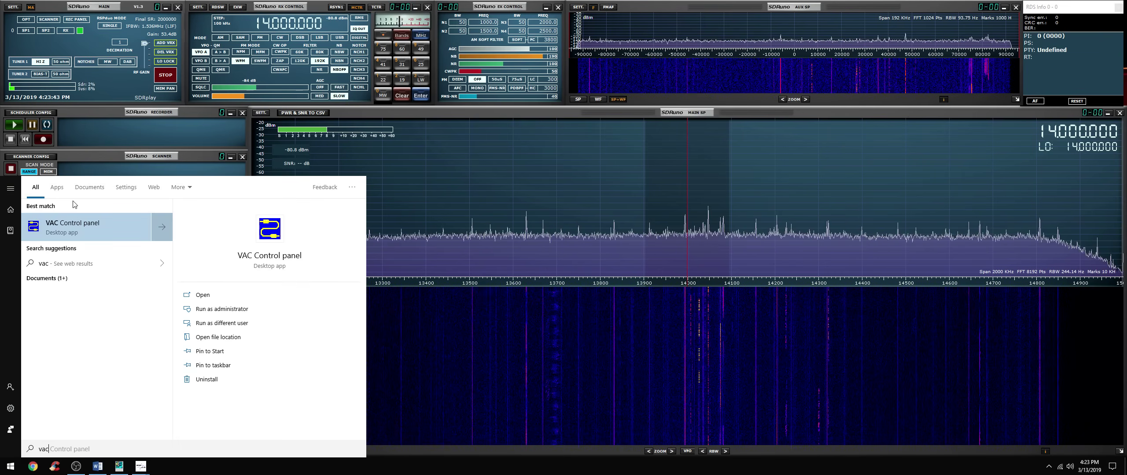
click(76, 227)
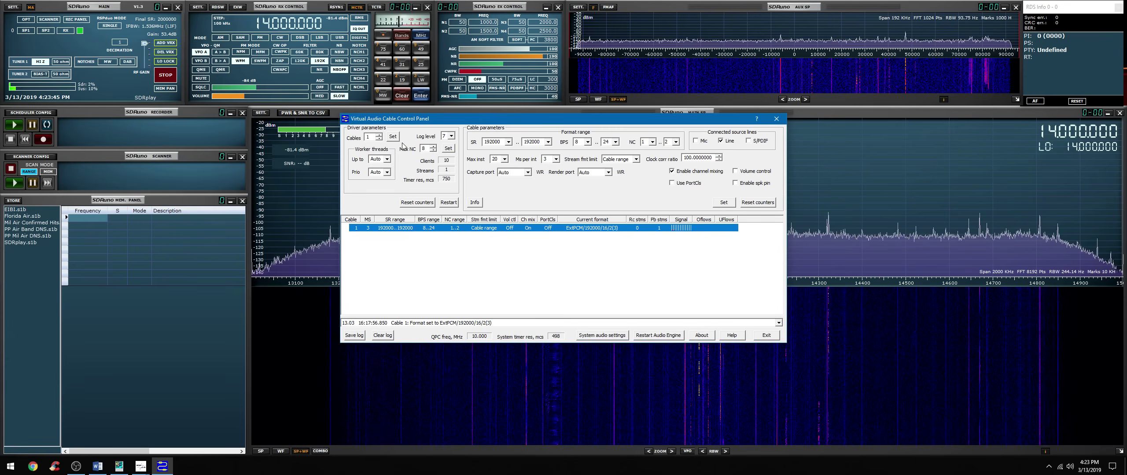
click(369, 137)
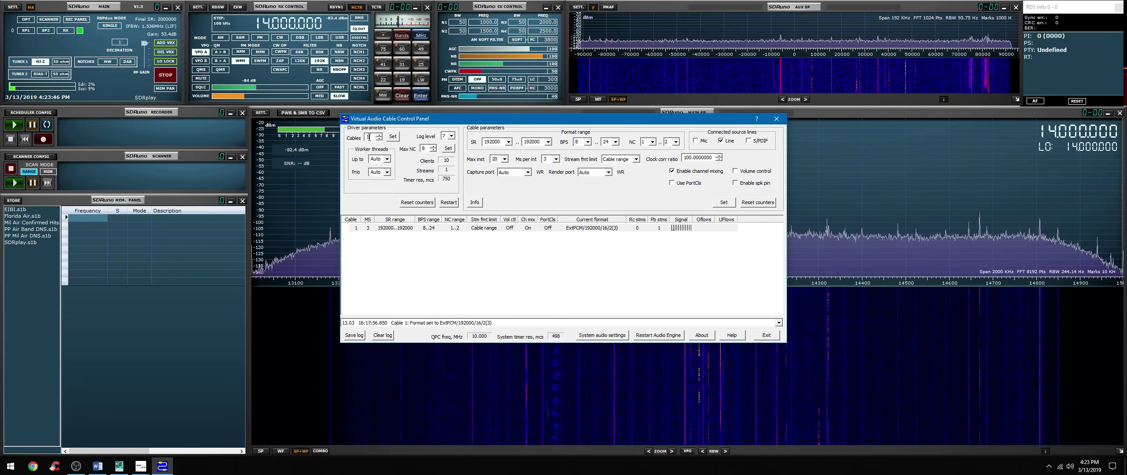
click(437, 236)
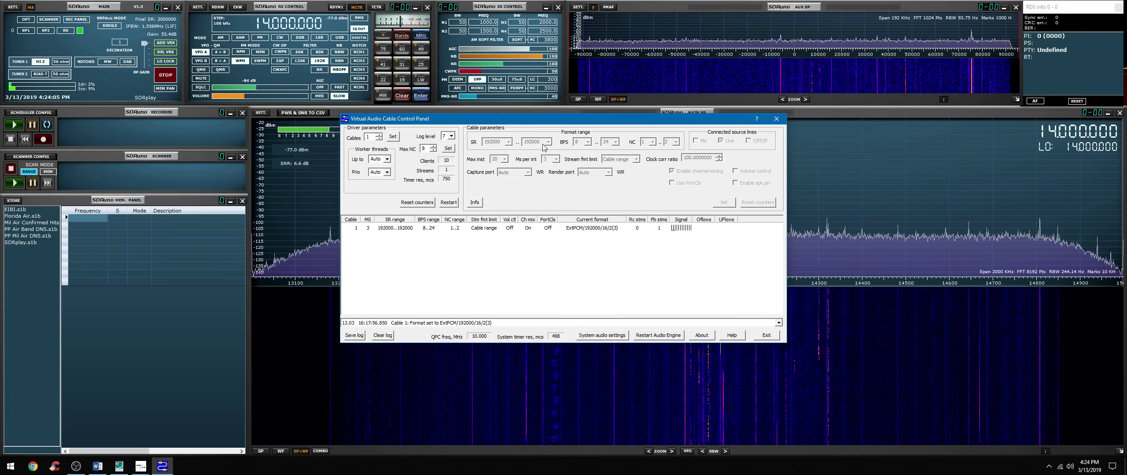
Step: Close the Virtual Audio Cable panel, bring CW Skimmer forward, and cycle SDRuno's mode through MFM and NFM to SWFM
click(767, 336)
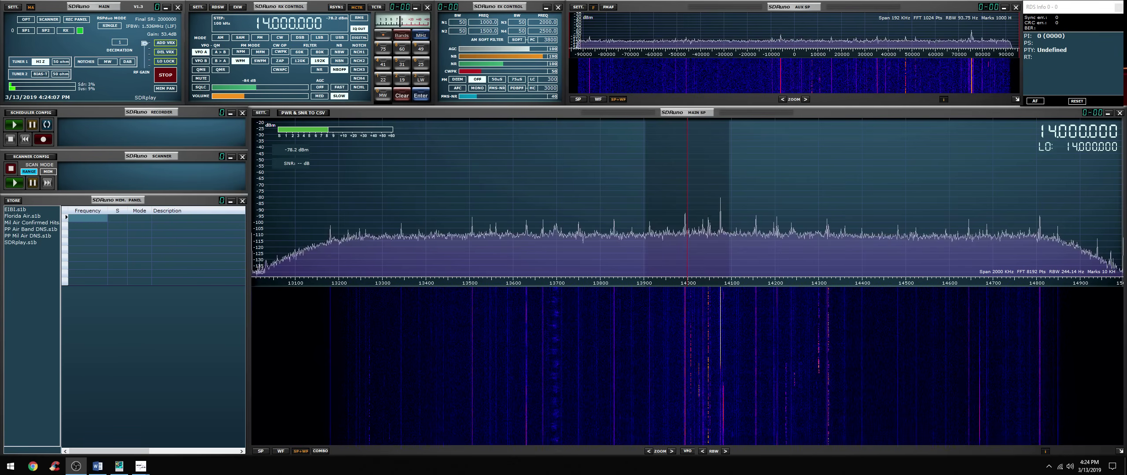
click(119, 467)
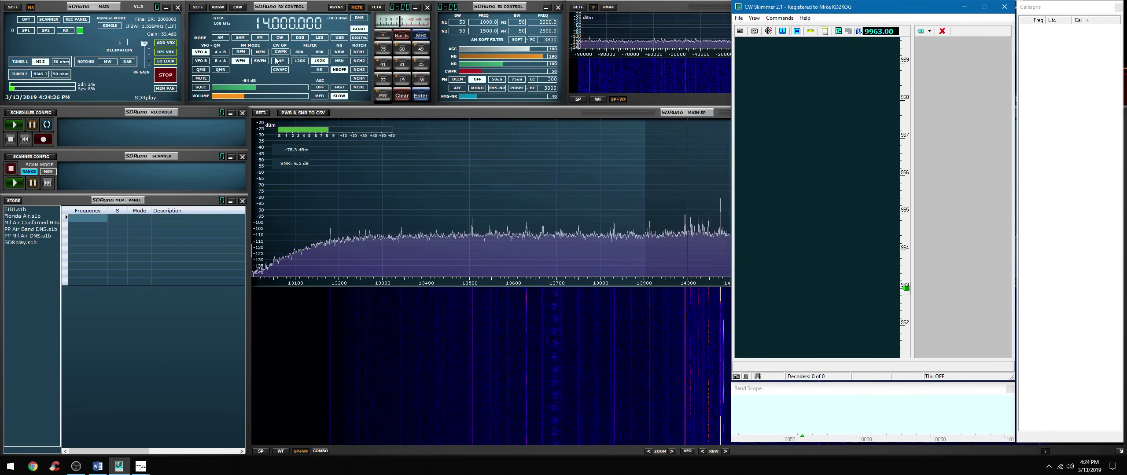
click(259, 52)
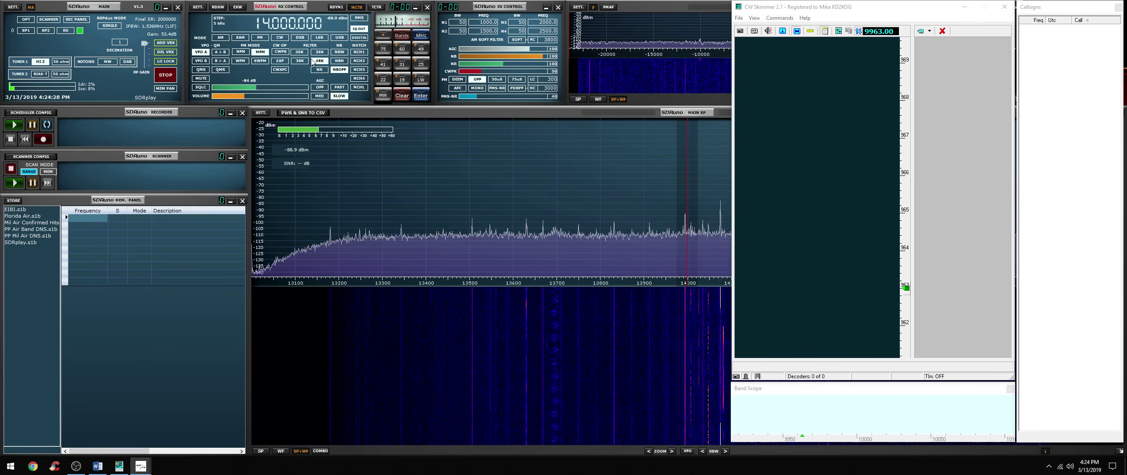
click(244, 54)
click(259, 63)
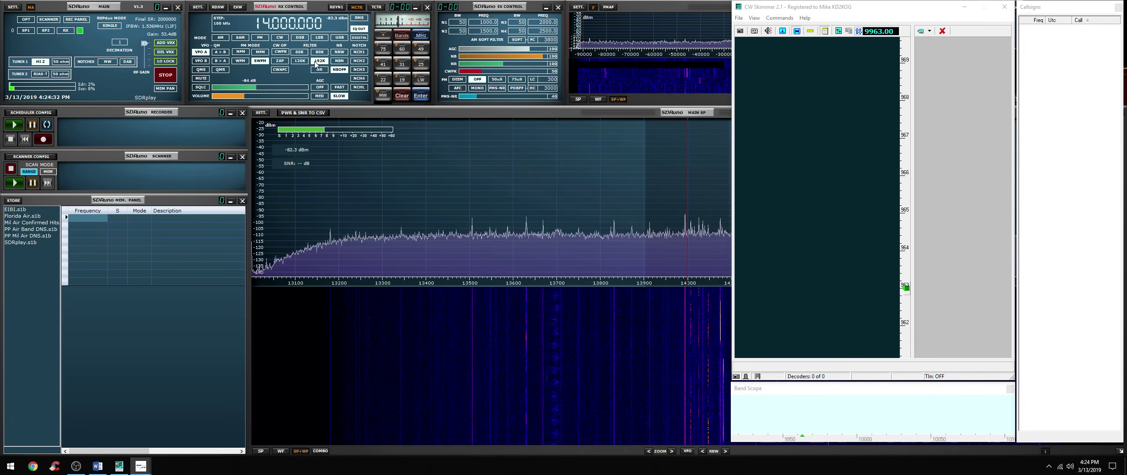
Step: Bring SDRuno's main spectrum forward, zoom in to a 125 kHz span, then back out to 1000 kHz
click(720, 227)
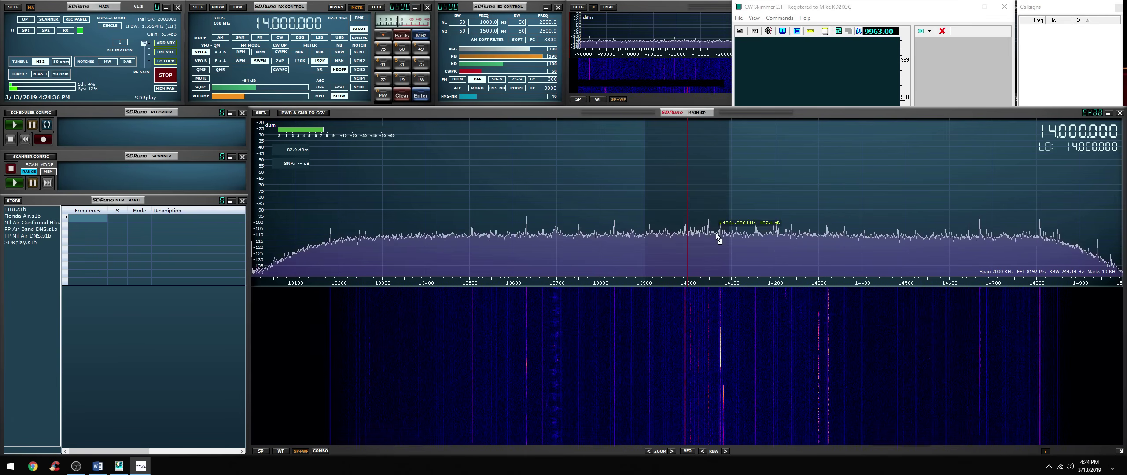
click(673, 452)
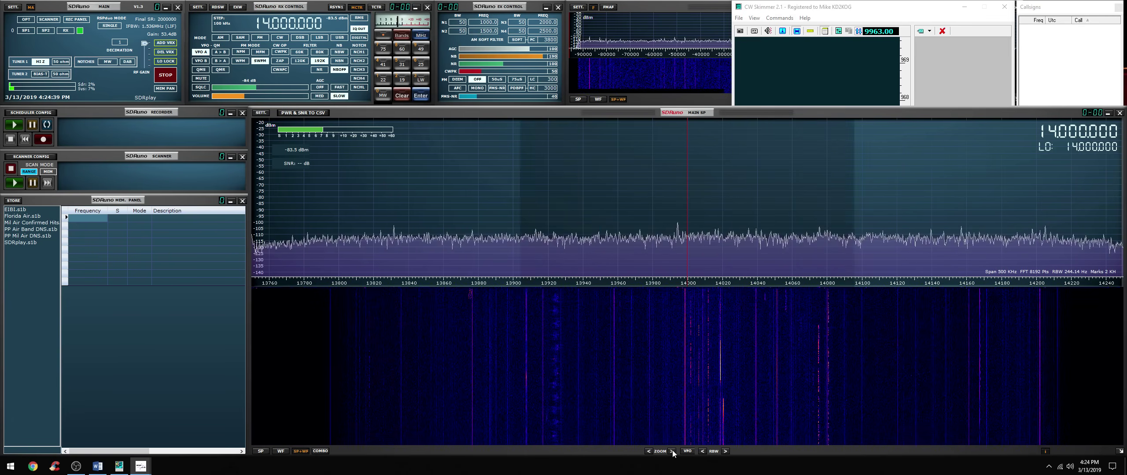
click(672, 452)
click(673, 451)
click(672, 451)
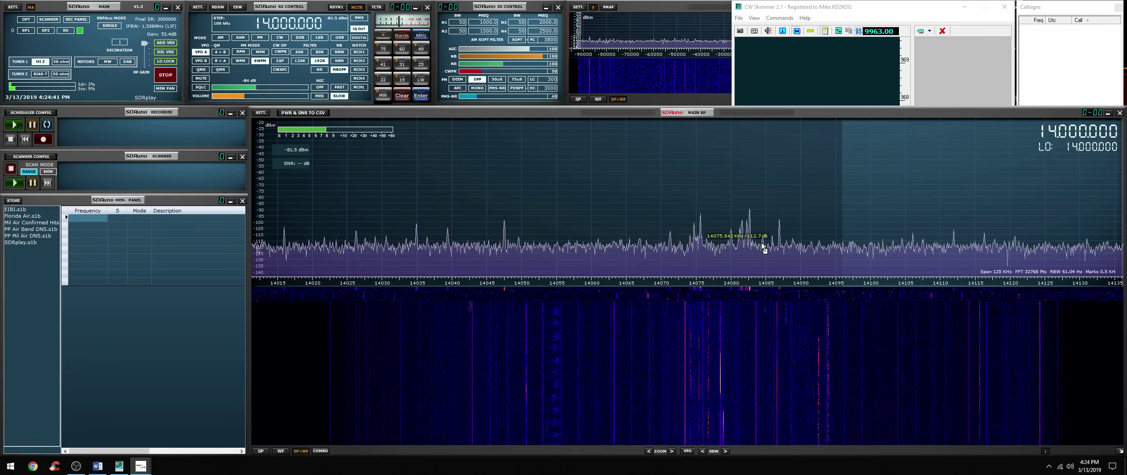
click(648, 451)
click(648, 451)
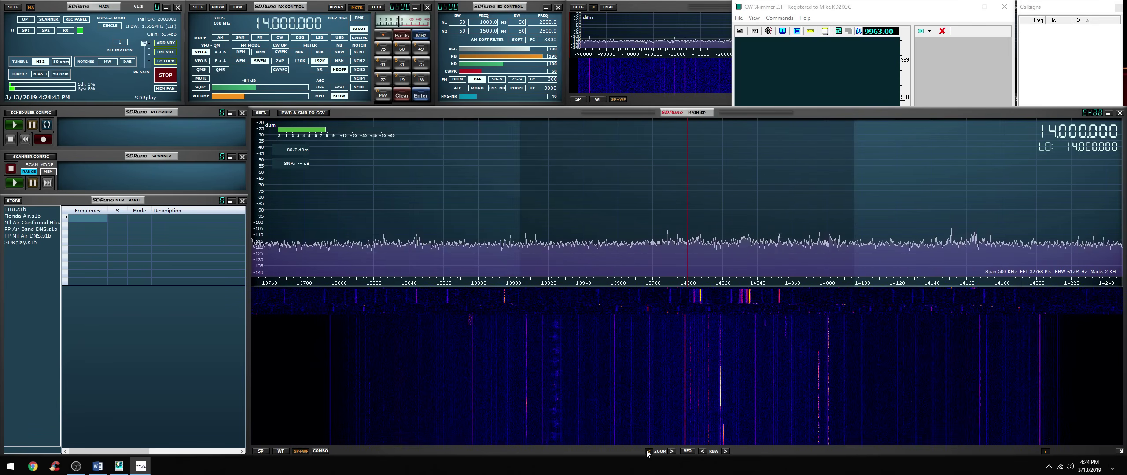
click(648, 452)
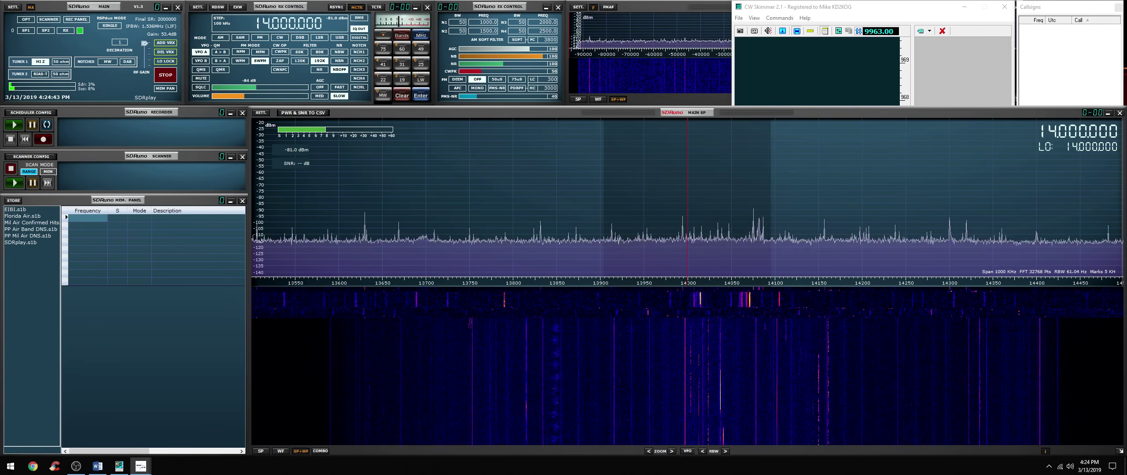
Step: Open CW Skimmer's Settings at the Radio page, confirming SoftRock hardware and 192 kHz sampling rate
click(119, 467)
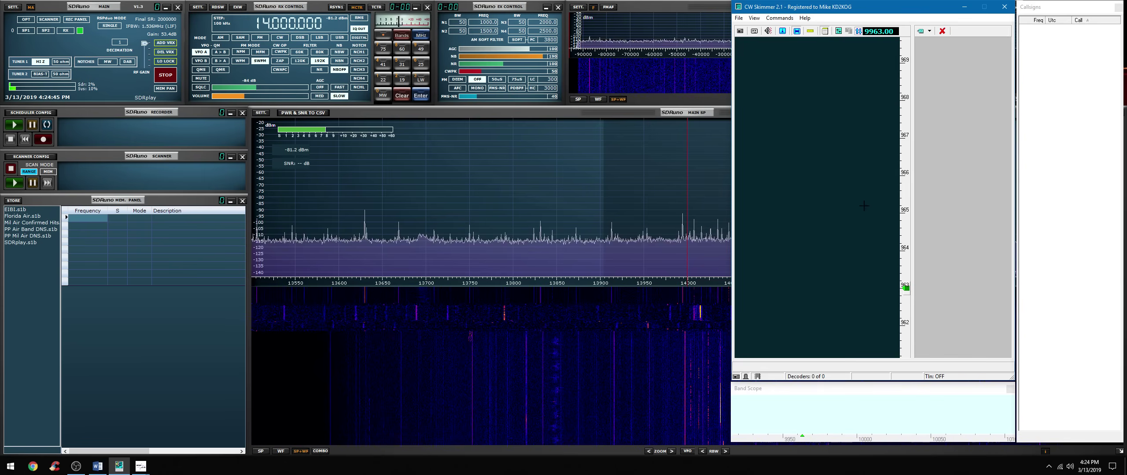
click(739, 18)
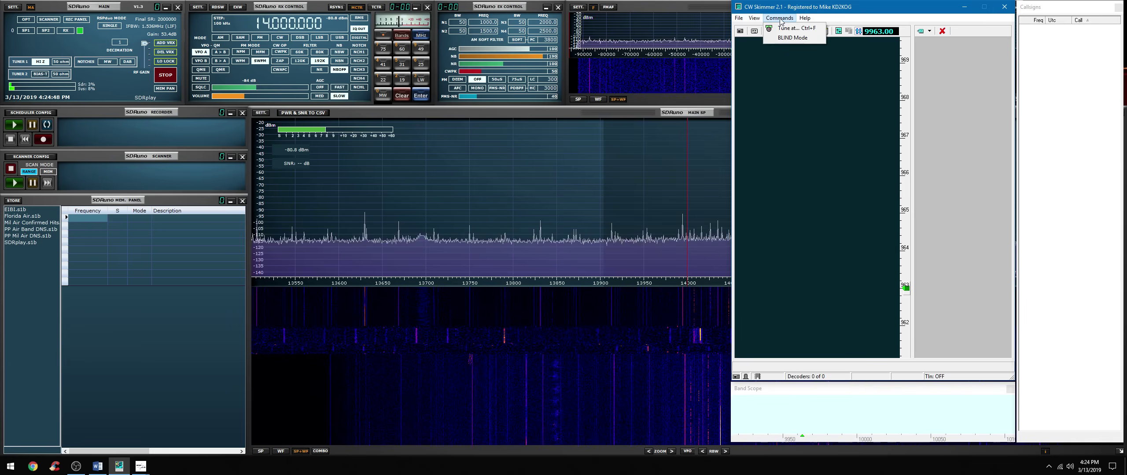
mouse_move(754, 18)
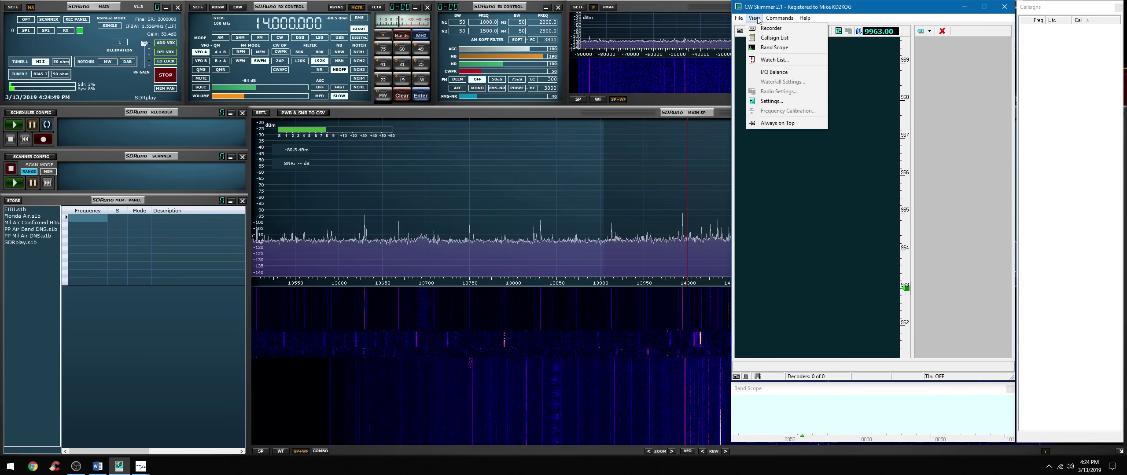
click(787, 103)
click(503, 248)
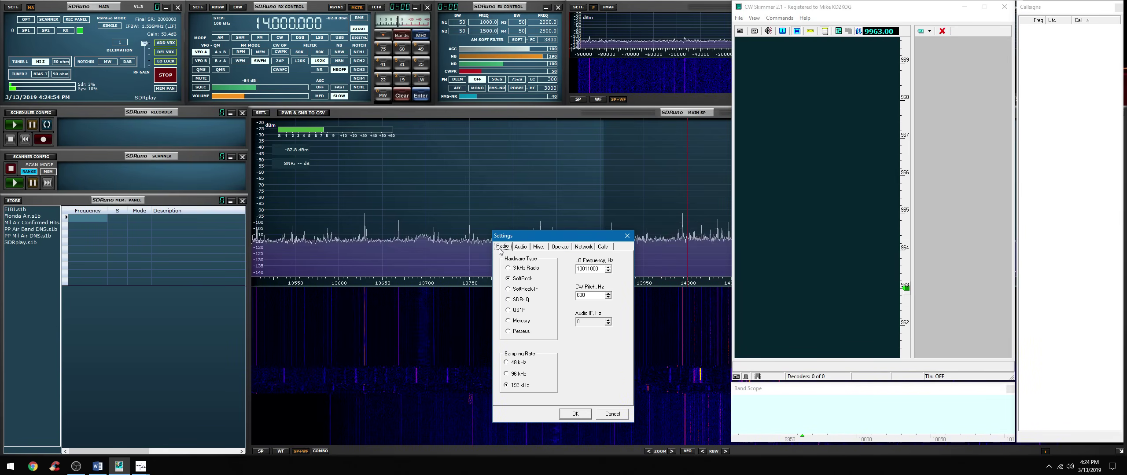
click(519, 281)
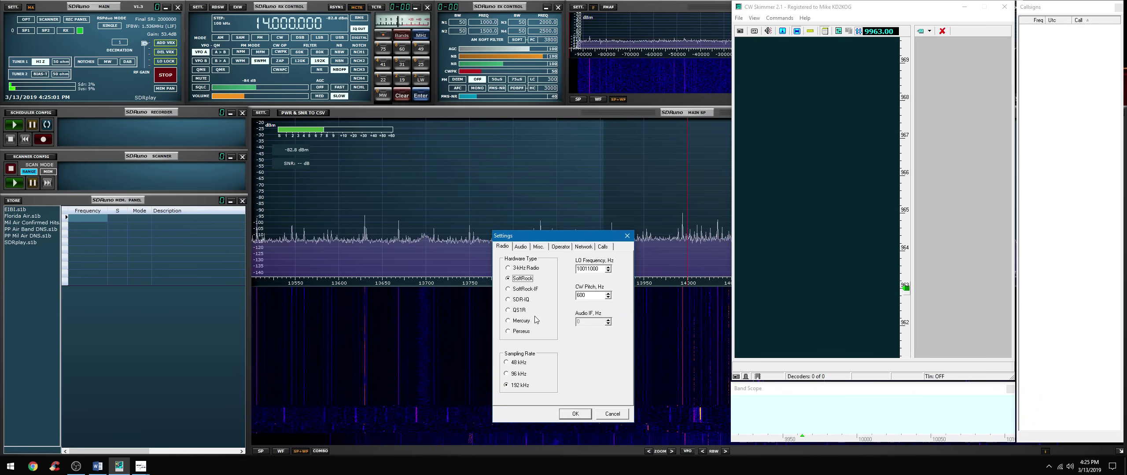
click(509, 388)
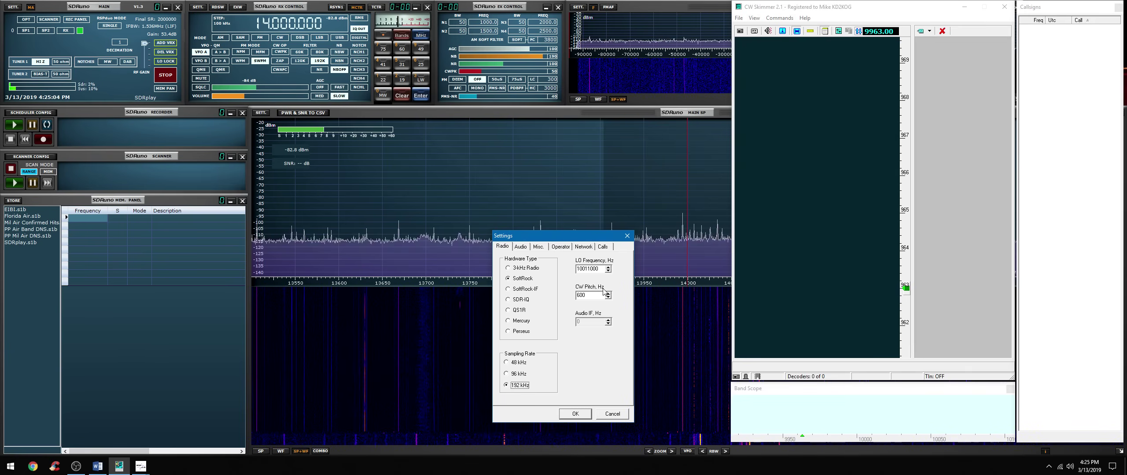
Step: On the Audio page, keep the MME driver and select Line 1 (Virtual Audio Cable) as signal input
click(520, 247)
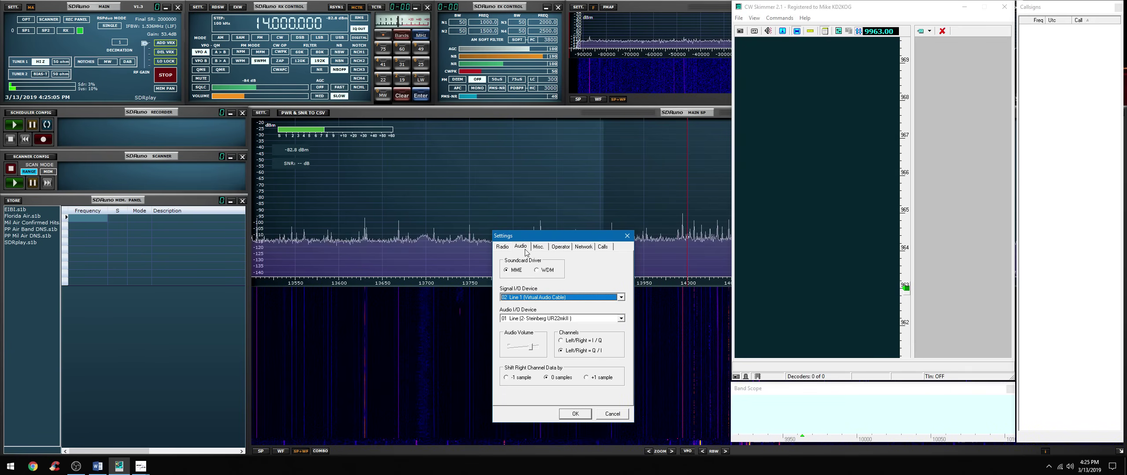
click(517, 271)
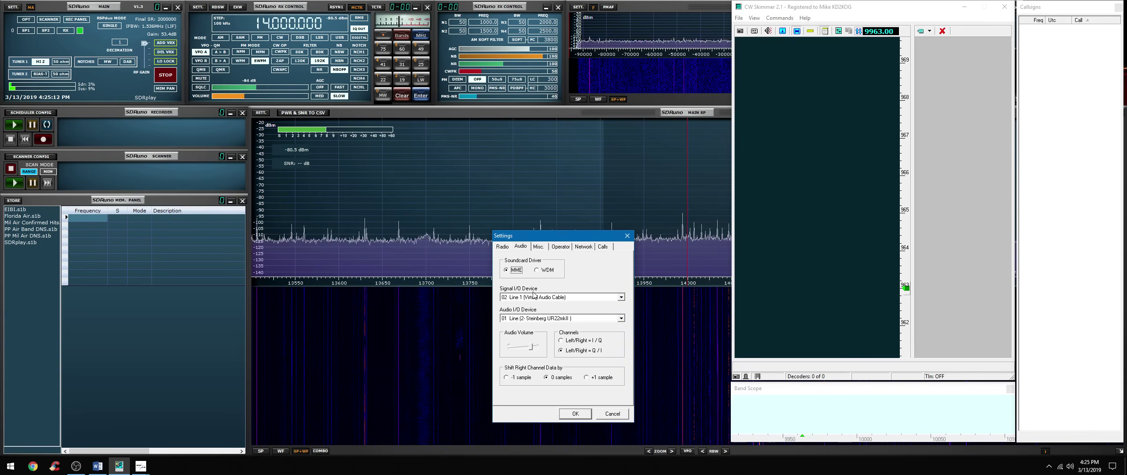
click(549, 301)
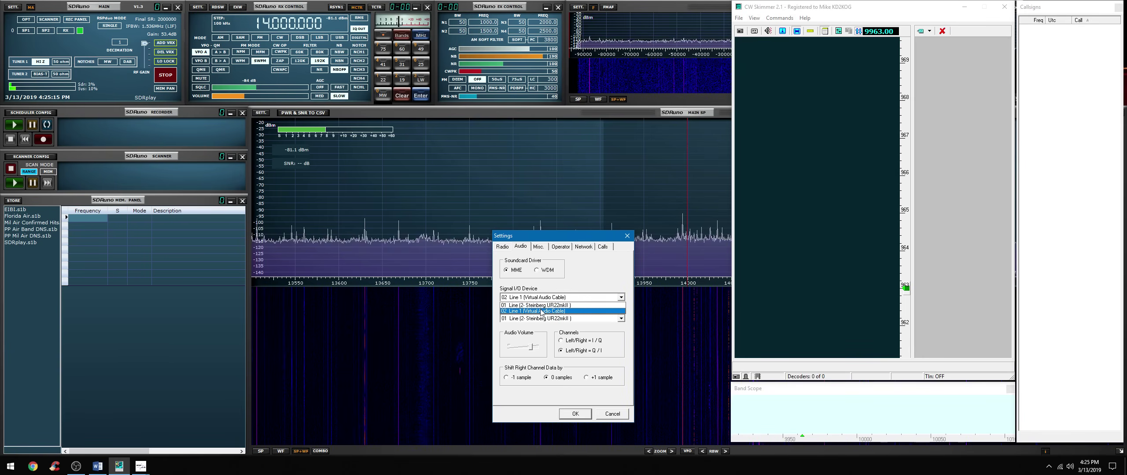
click(541, 312)
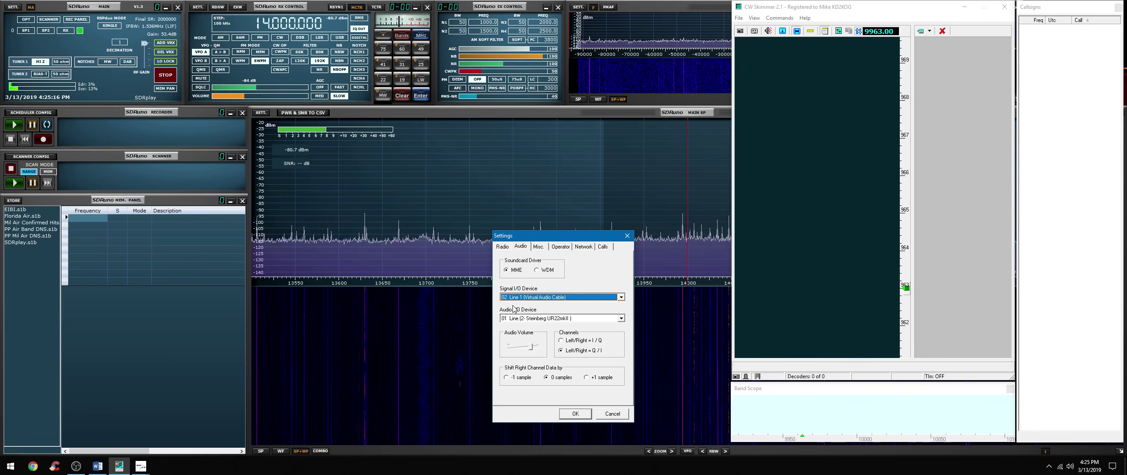
Step: Keep Steinberg UR22mkII as the audio output device and keep the Left/Right = Q / I channel order
click(533, 319)
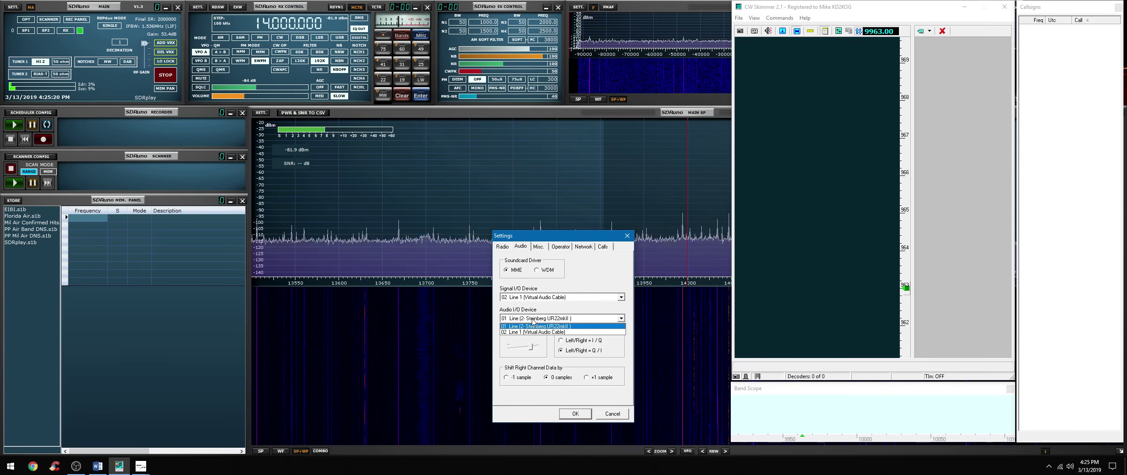
click(532, 317)
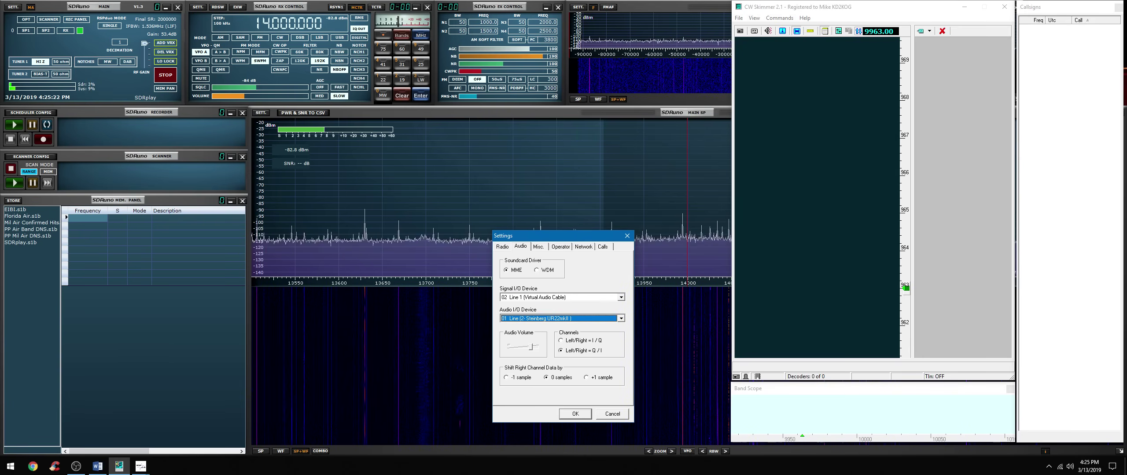
click(1070, 467)
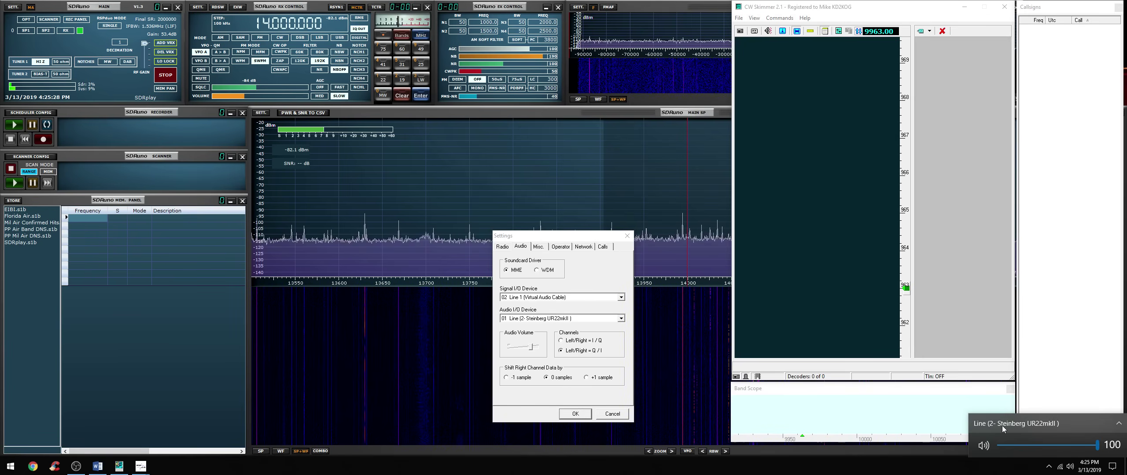
click(527, 321)
click(527, 321)
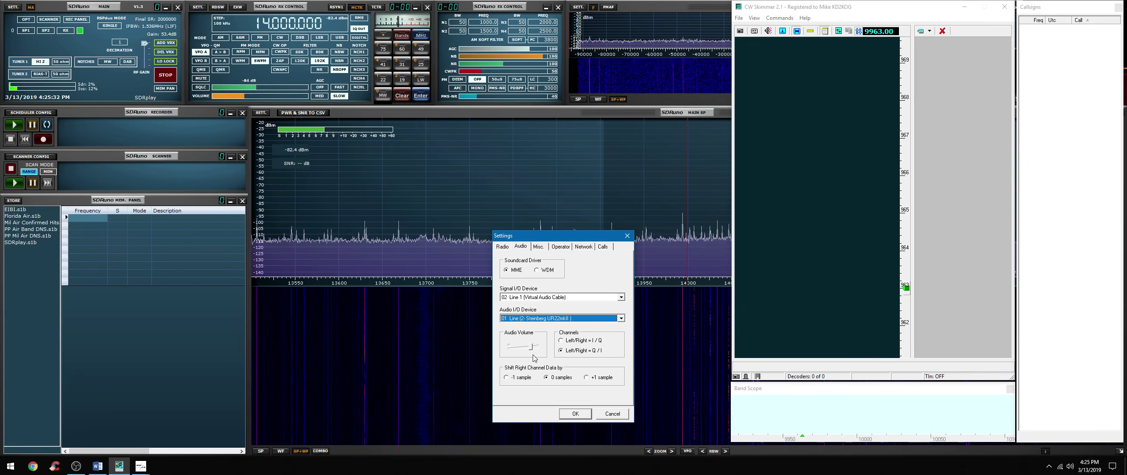
mouse_move(529, 349)
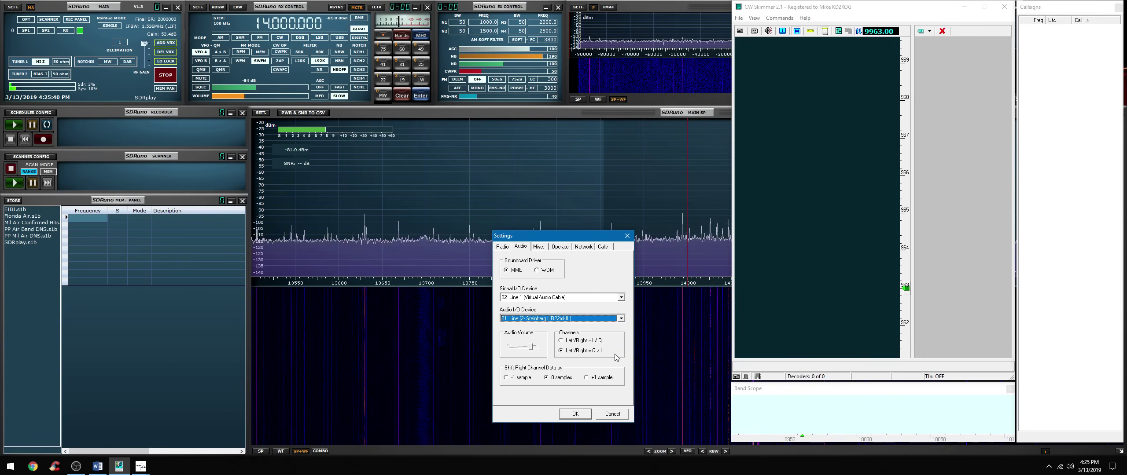
click(573, 352)
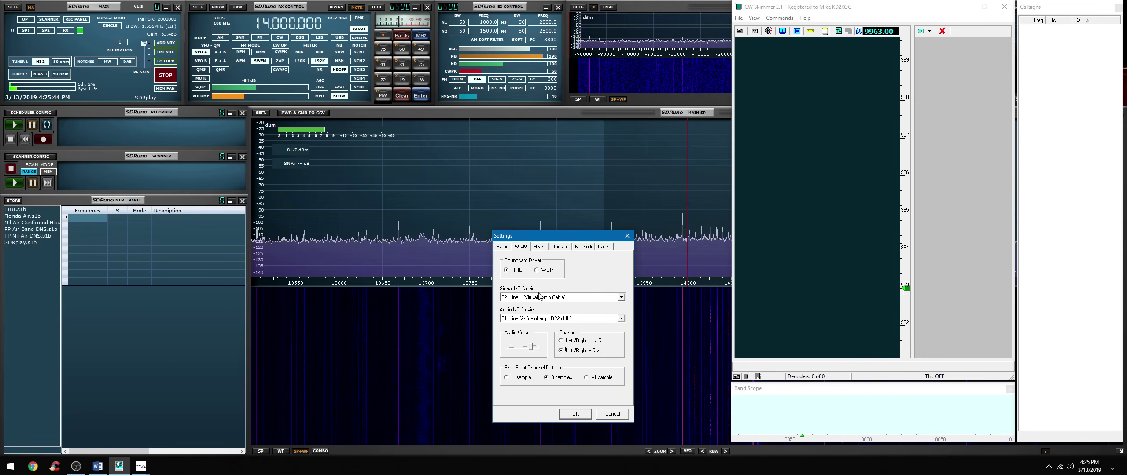
Step: Keep the ARRL, USA band plan, review the Operator and Network pages, and keep Normal callsign validation
click(539, 248)
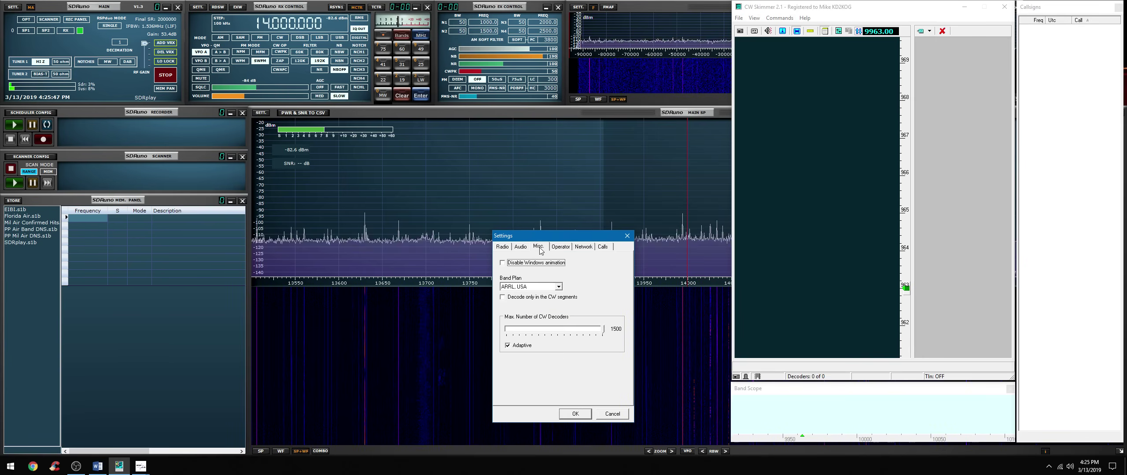
click(526, 290)
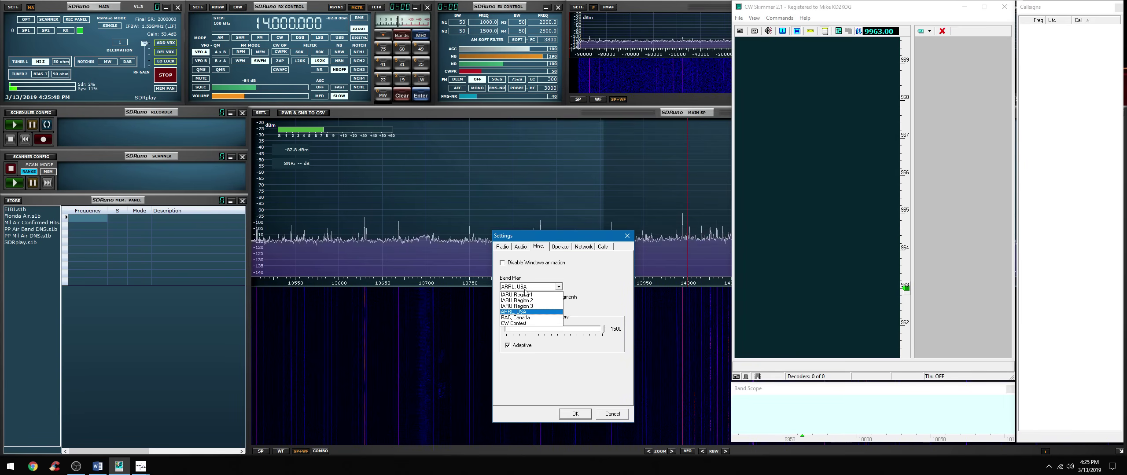
click(525, 293)
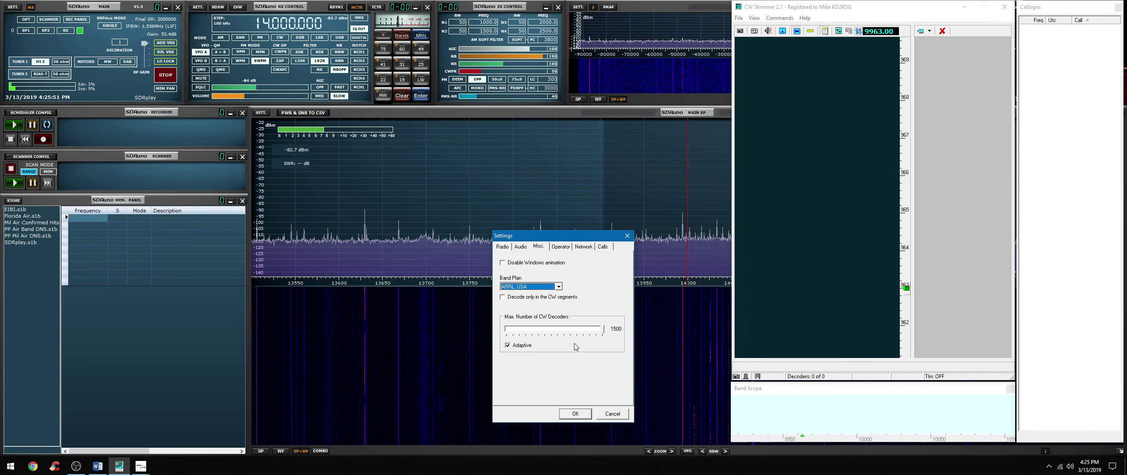
click(560, 246)
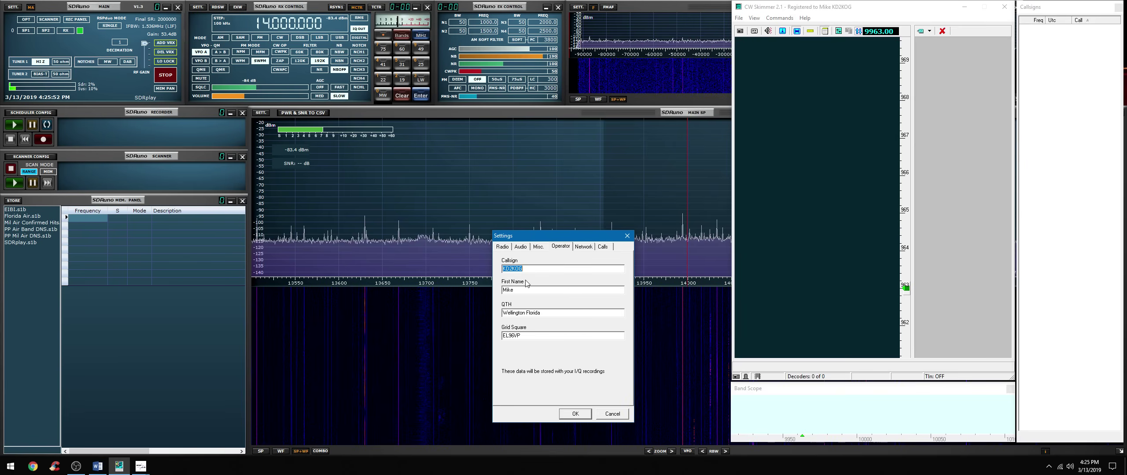
click(584, 247)
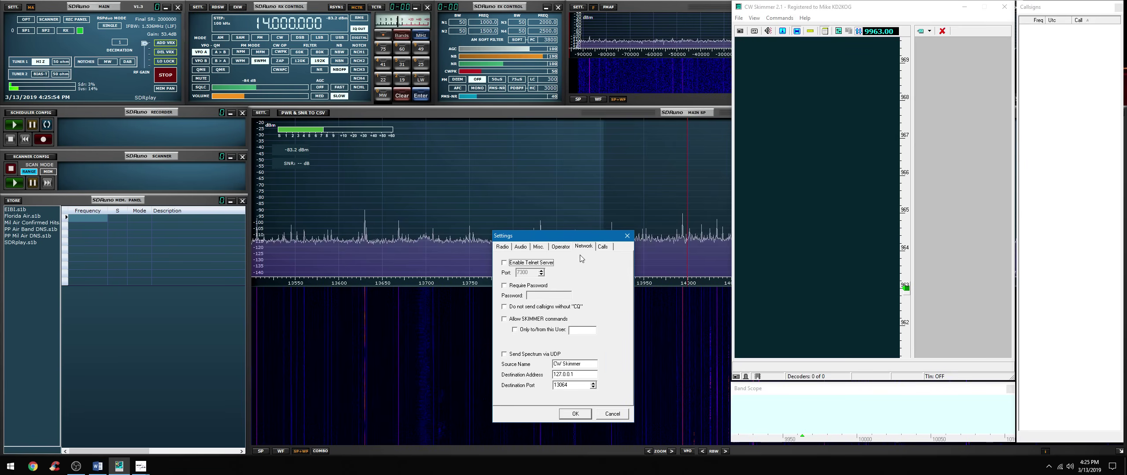
click(603, 247)
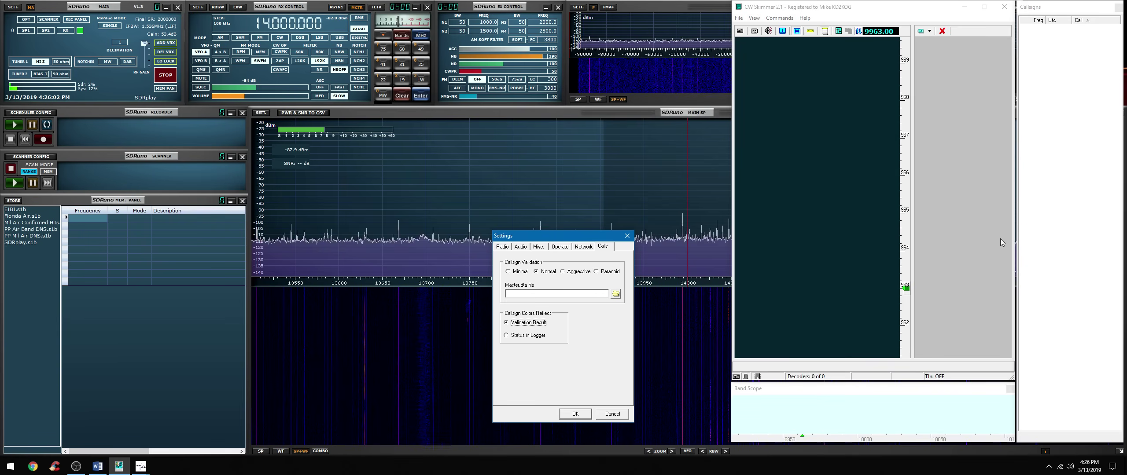
click(548, 272)
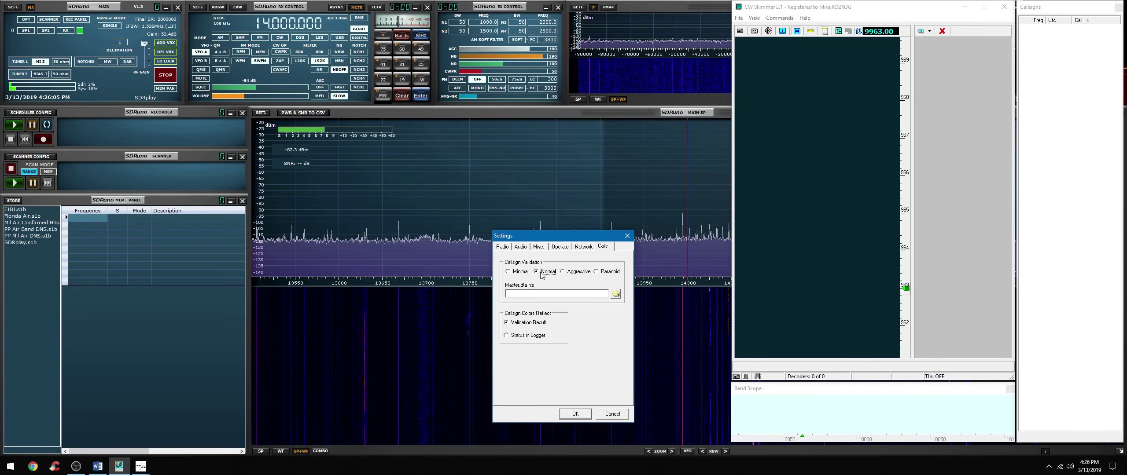
key(Return)
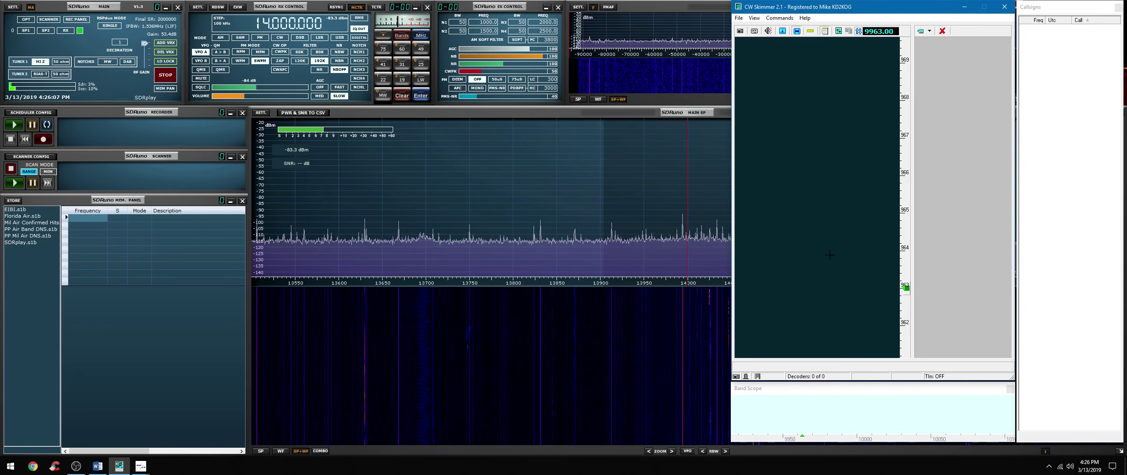
click(199, 7)
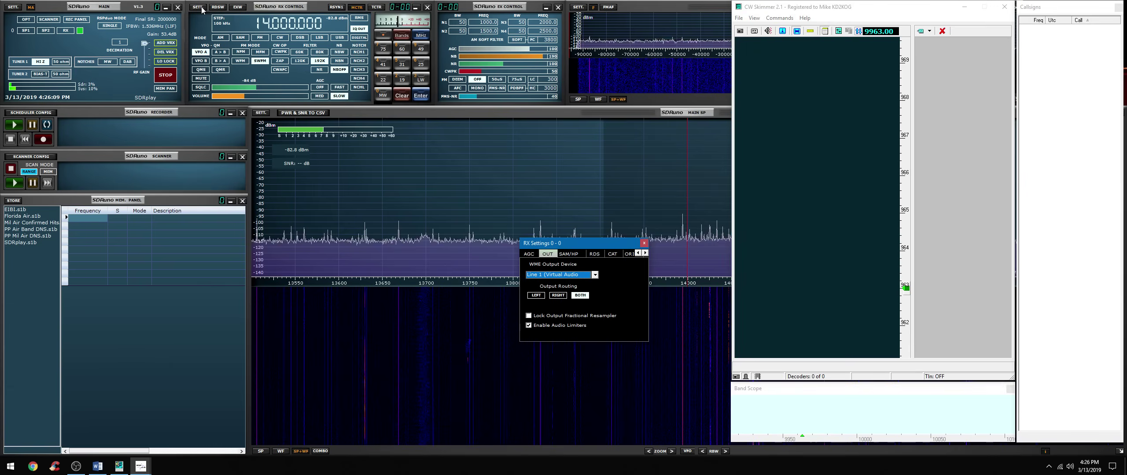
click(547, 275)
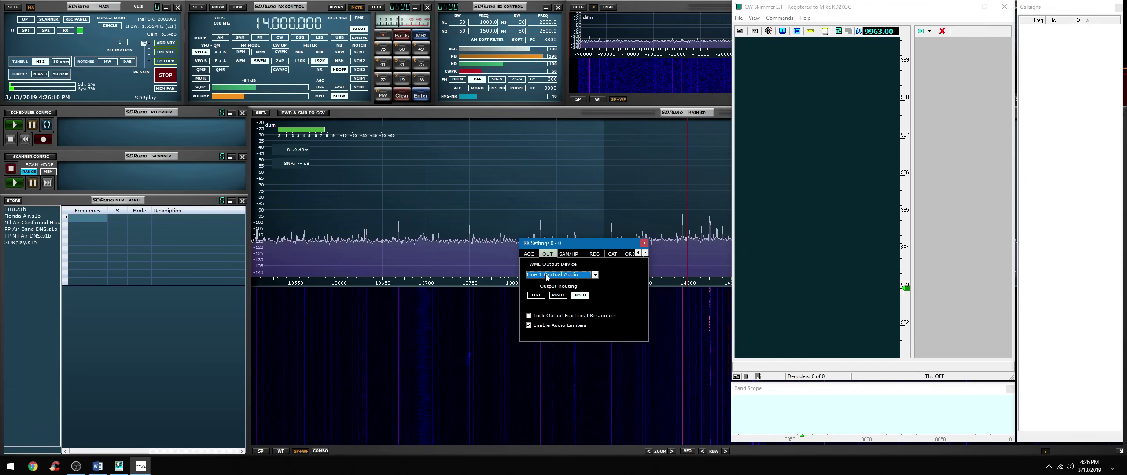
click(643, 244)
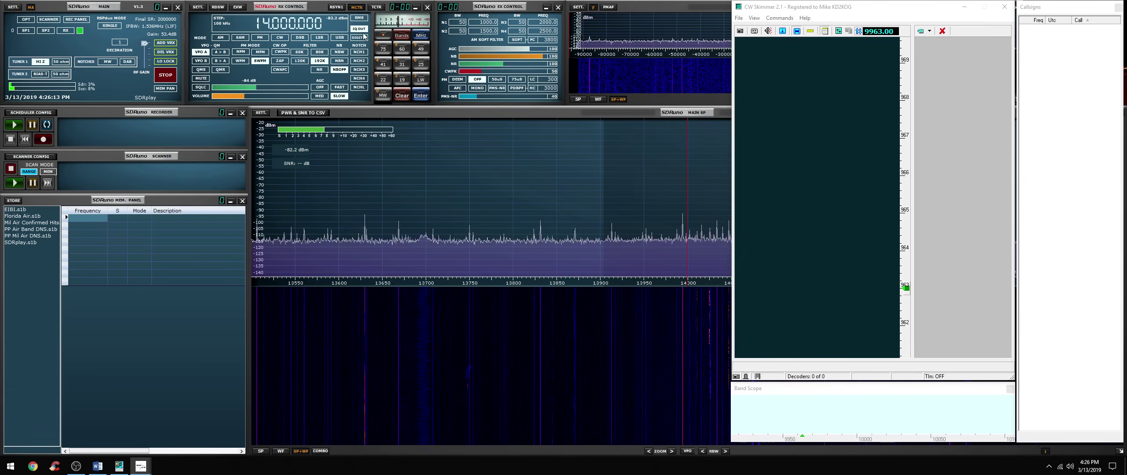
drag(358, 29, 609, 332)
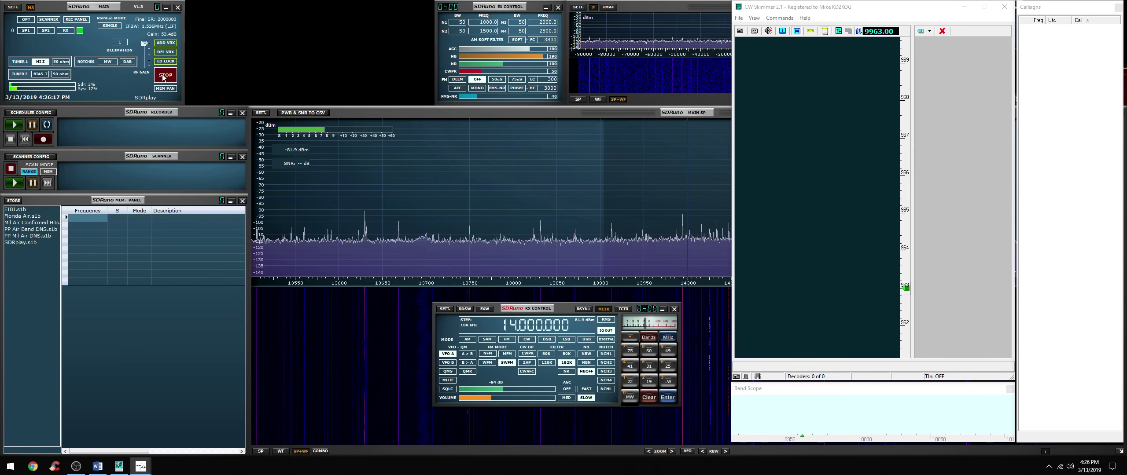
drag(543, 322, 294, 19)
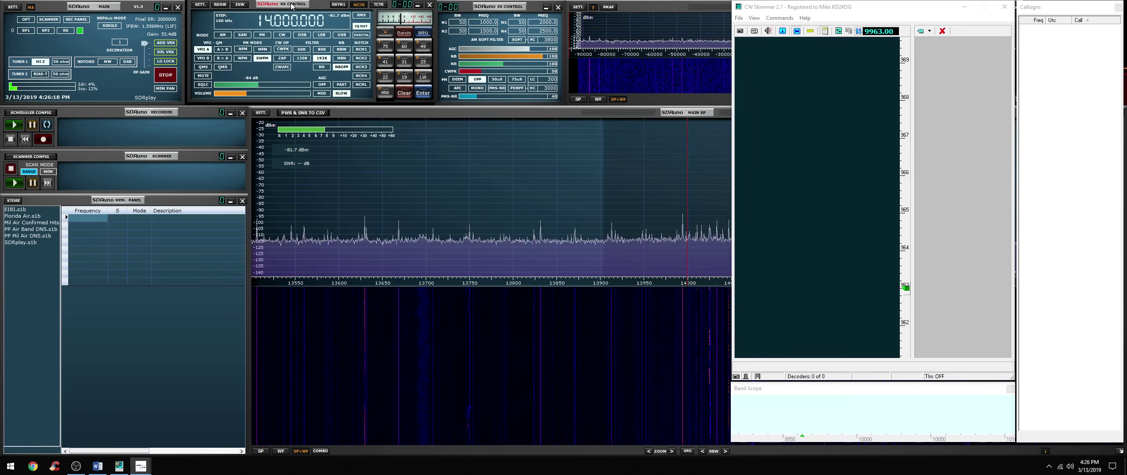
click(138, 100)
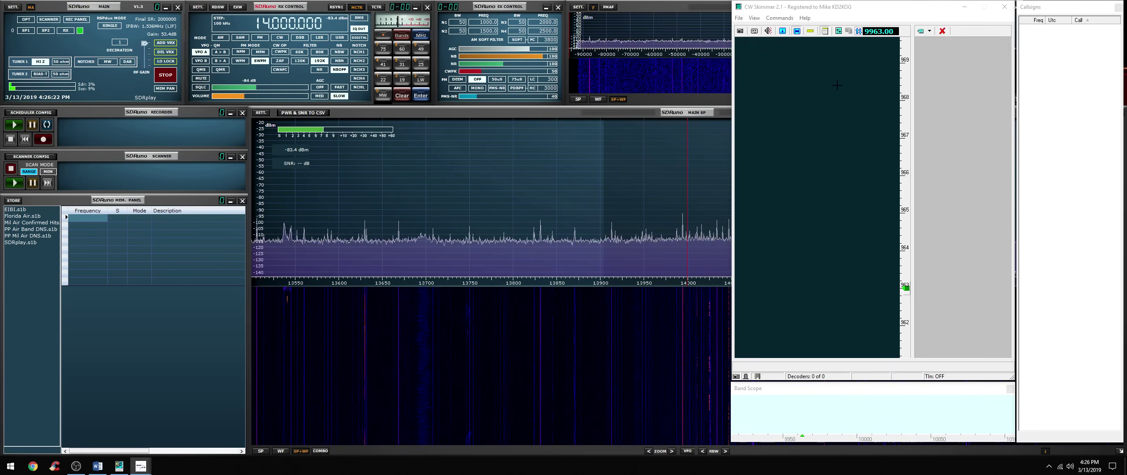
Step: Move the skimmer window centre-left, start the radio, and tune to signals at 10061.08 and 10067.02
drag(775, 7, 339, 29)
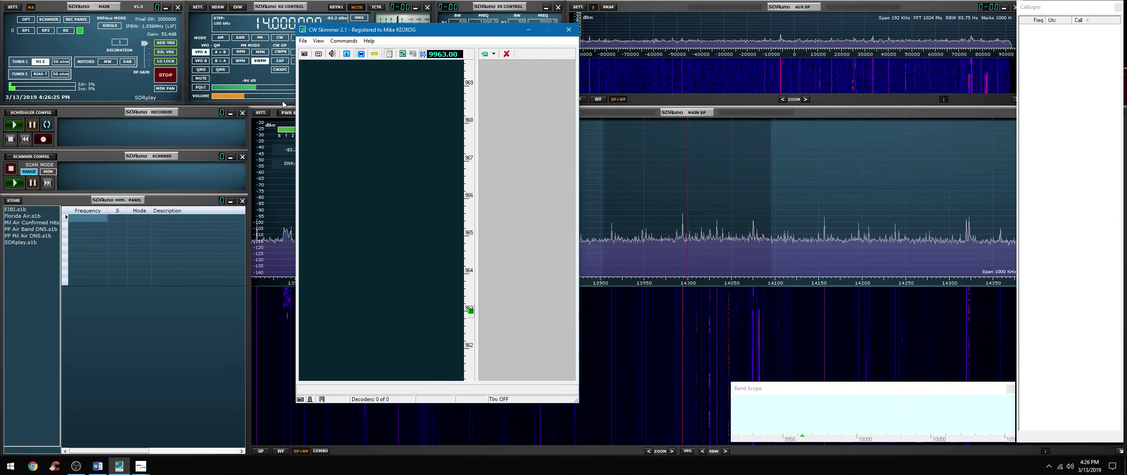
click(304, 55)
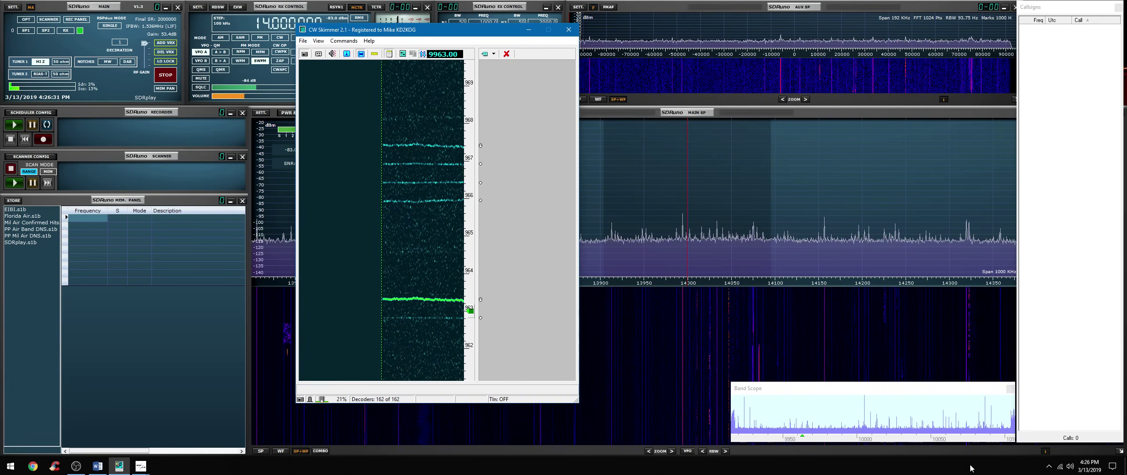
click(947, 416)
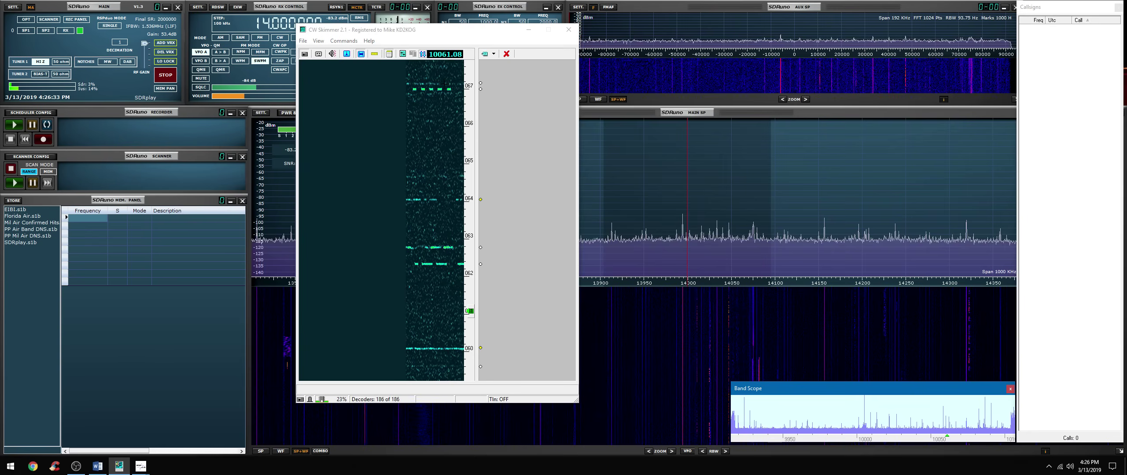
click(424, 90)
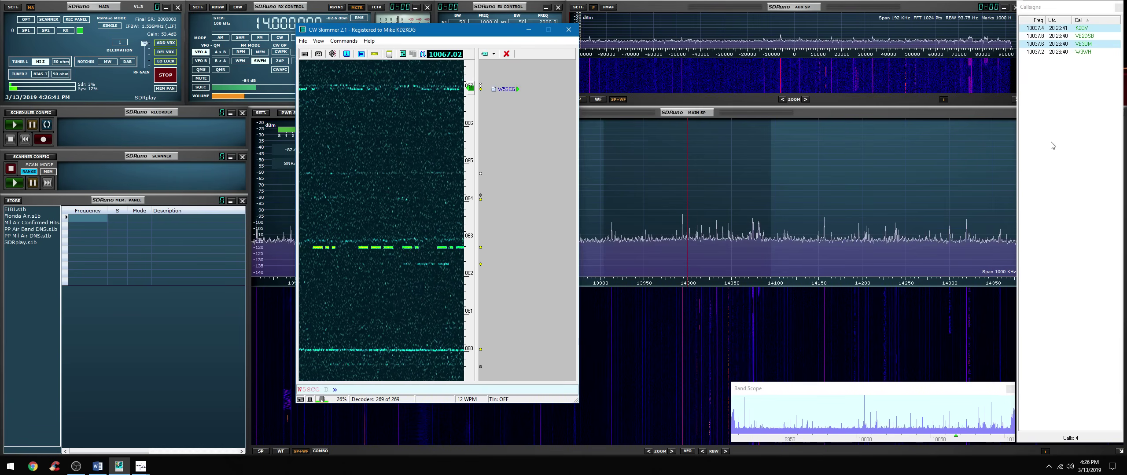
Step: Select the decoded callsign at 10037.2, retune to 10021.55, and close the Band Scope
click(1082, 53)
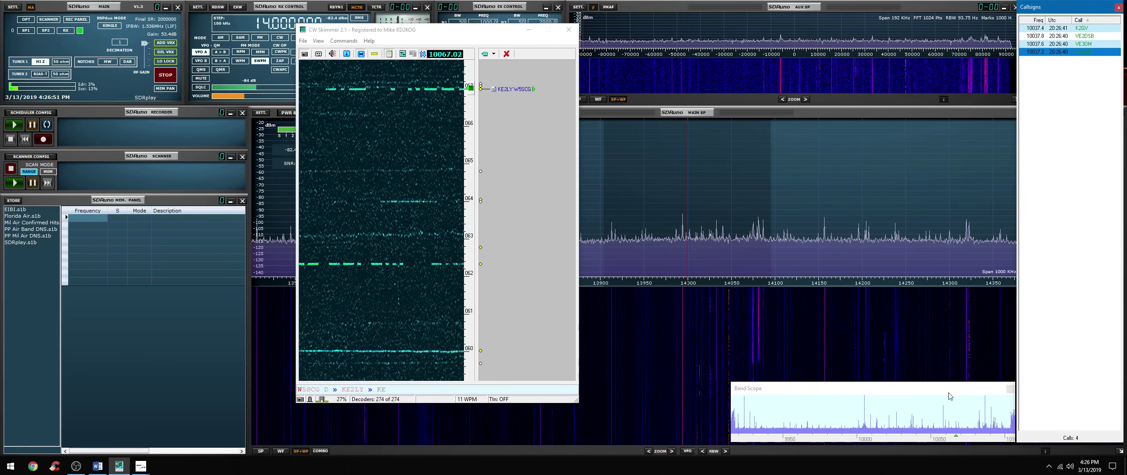
click(888, 424)
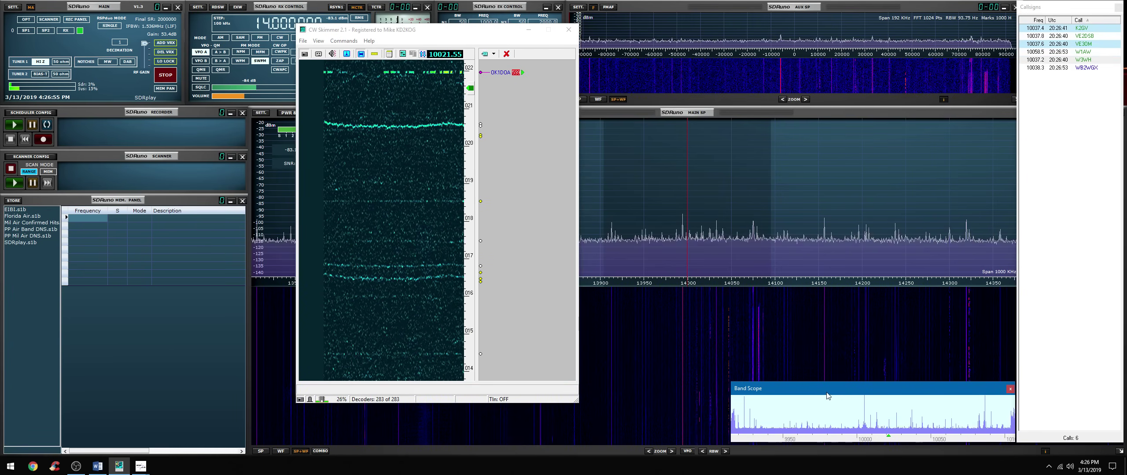
click(1011, 389)
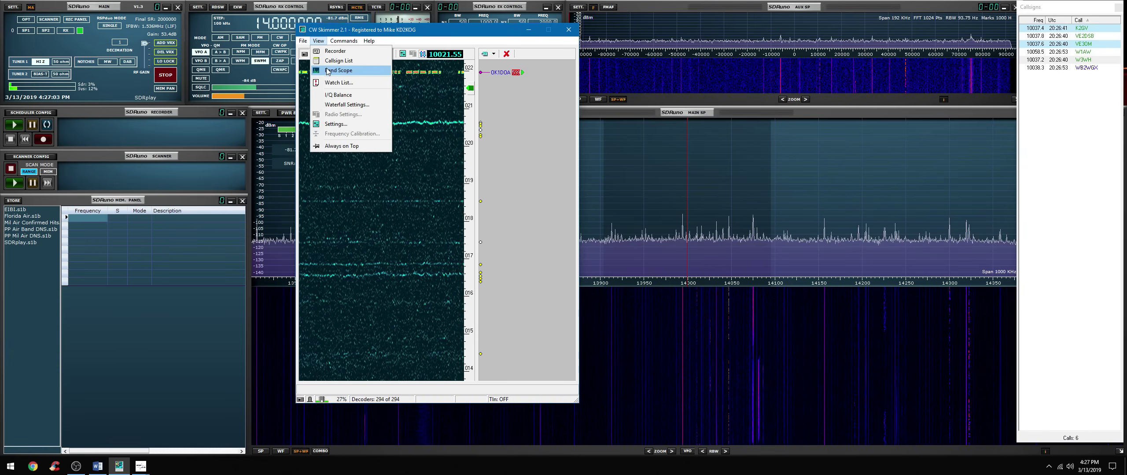
Step: Reopen the Band Scope and bring the Callsigns list forward, shortening it from the top
click(328, 71)
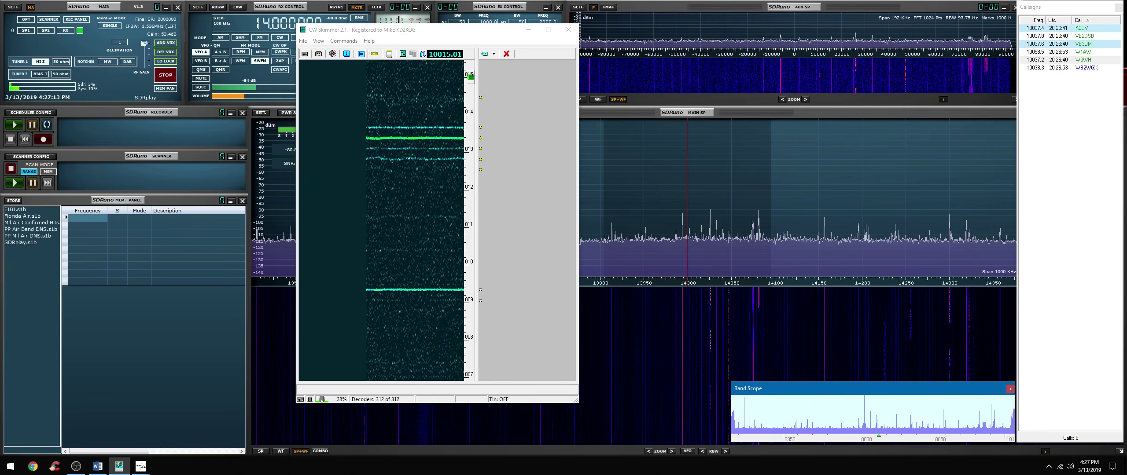
click(1055, 9)
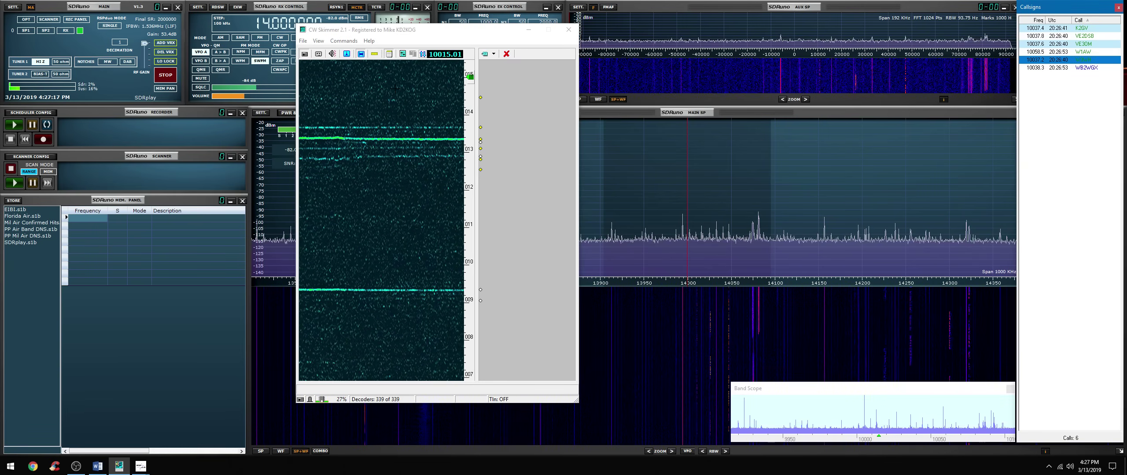
drag(1071, 3, 1060, 280)
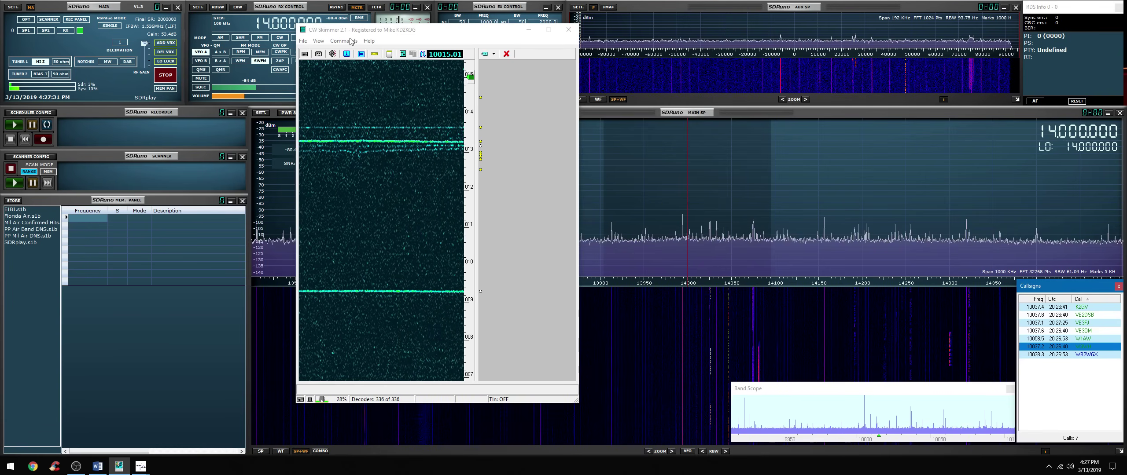
Step: In Settings on the Radio page, change the LO frequency to 14000000 Hz
click(303, 41)
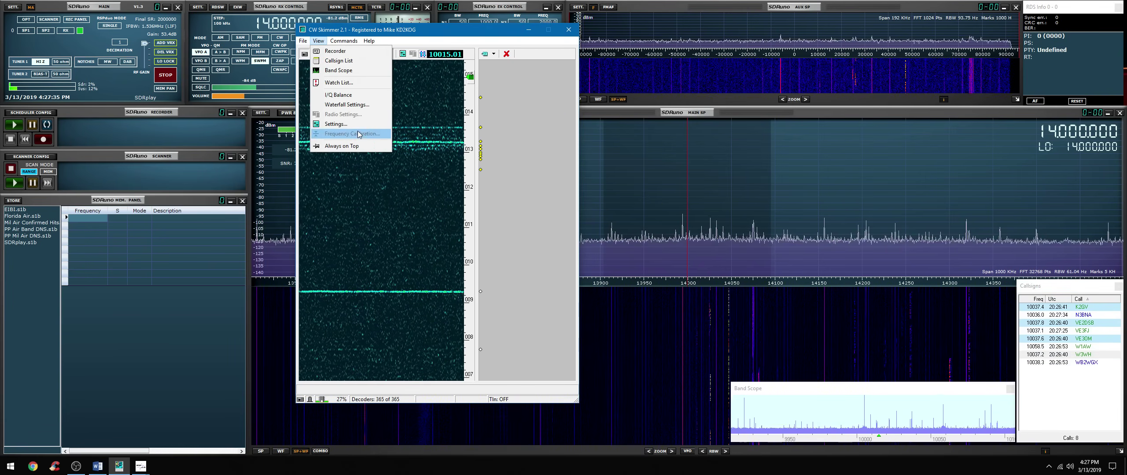
click(351, 124)
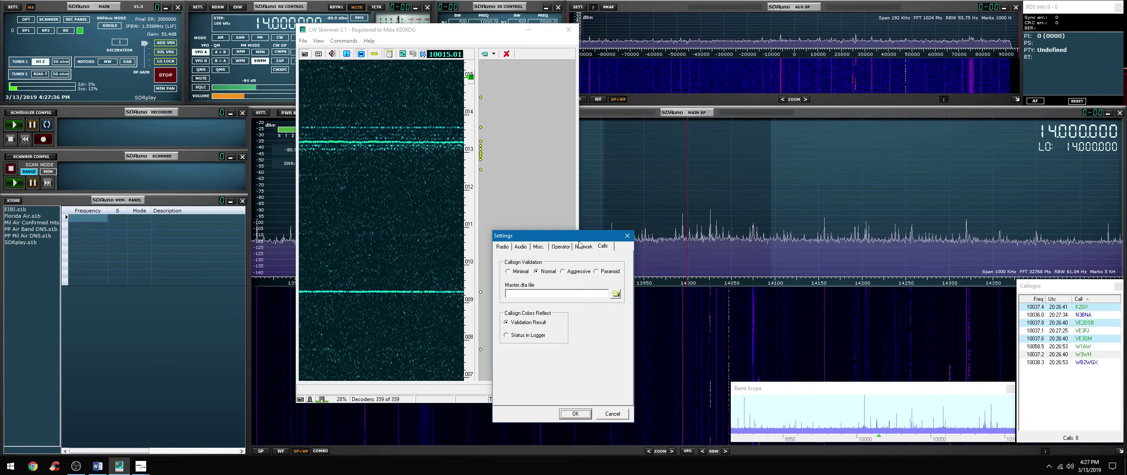
click(503, 247)
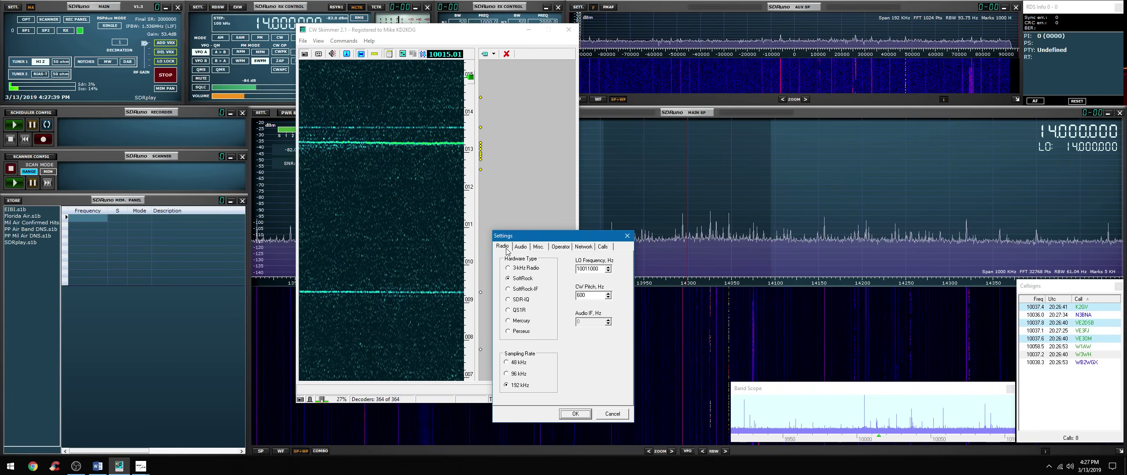
double_click(602, 269)
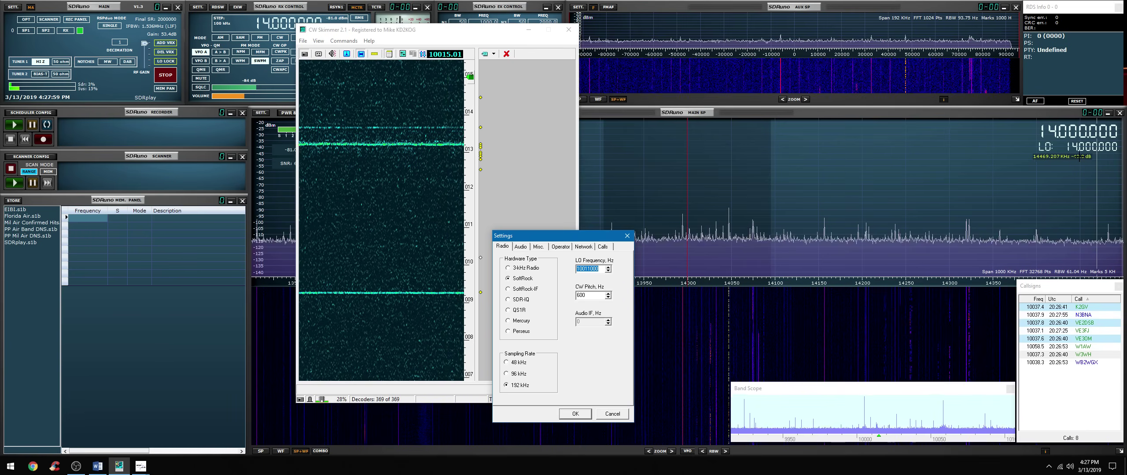
text(14)
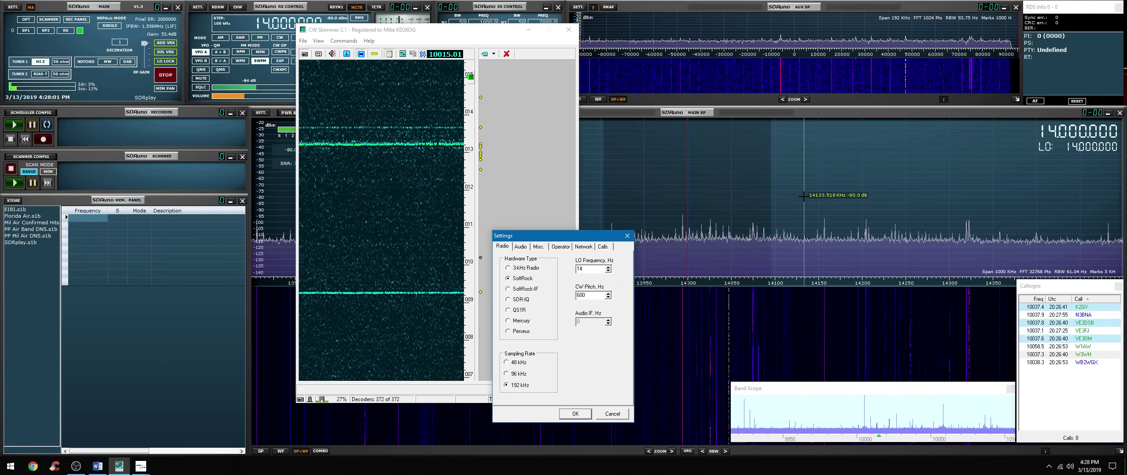
text(000000)
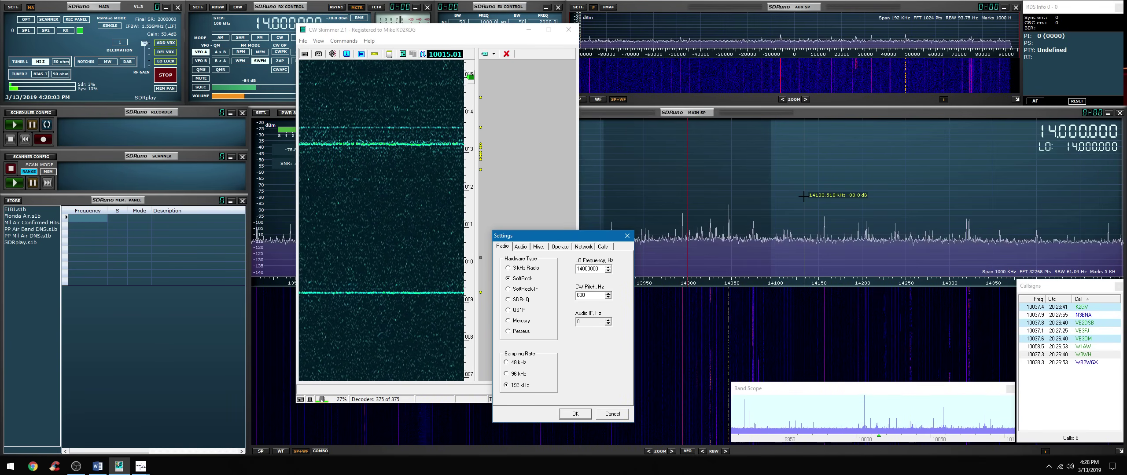
key(Return)
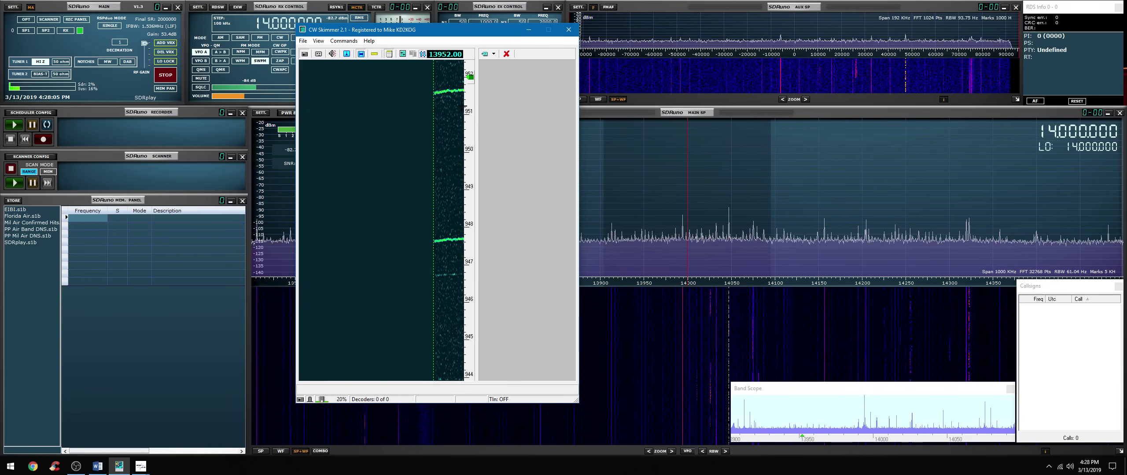
Step: Retune near 14015 and 14037 kHz, pan the waterfall, then lock onto the red signal at 14047.46 kHz
click(825, 412)
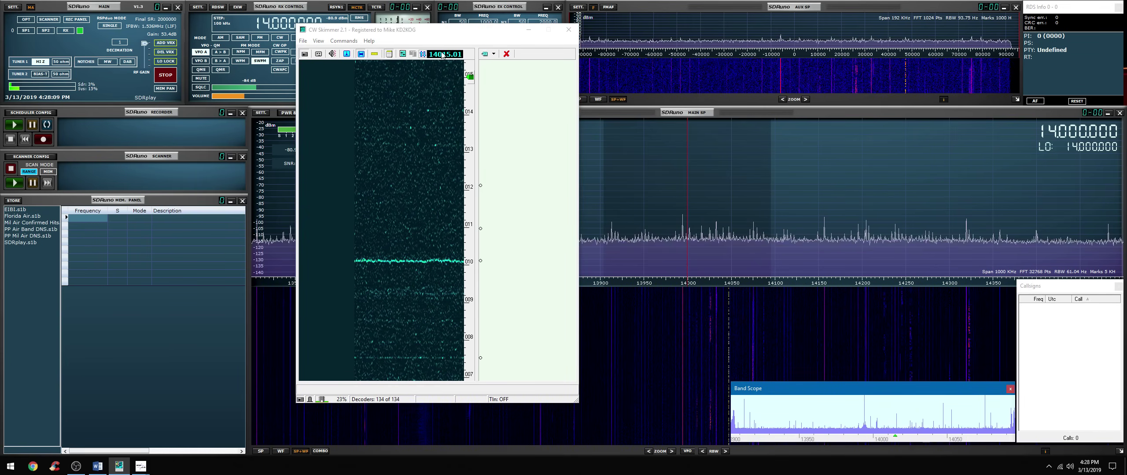
scroll(468, 144, up, 8)
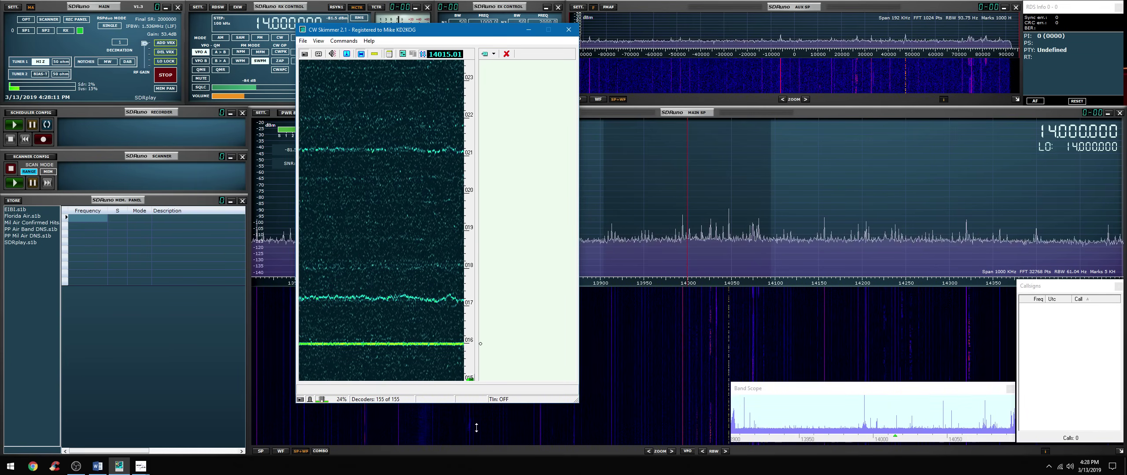
scroll(468, 144, down, 5)
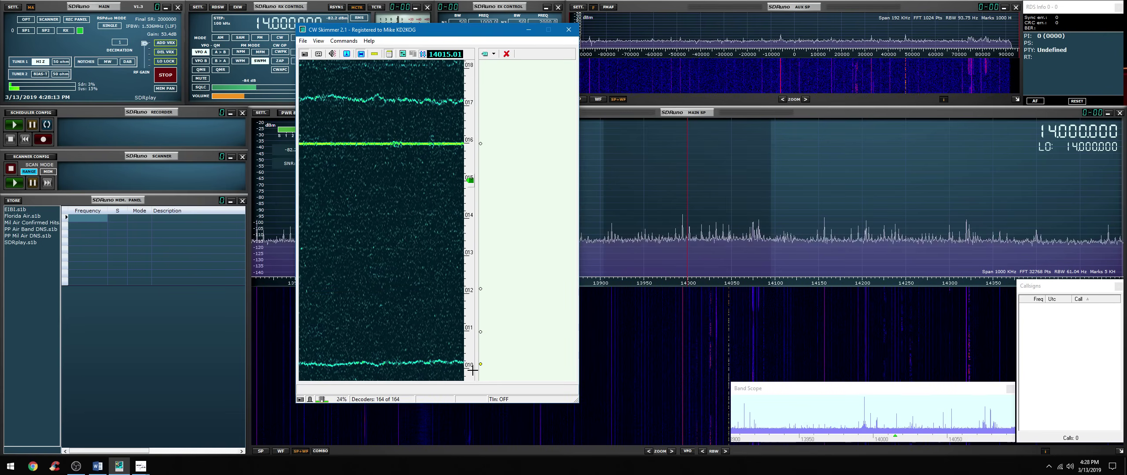
scroll(496, 138, down, 3)
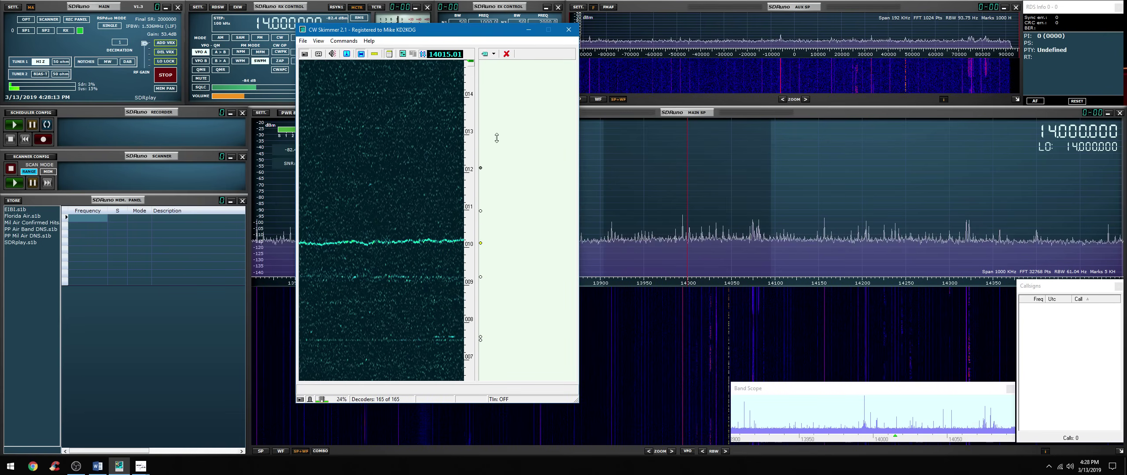
click(926, 412)
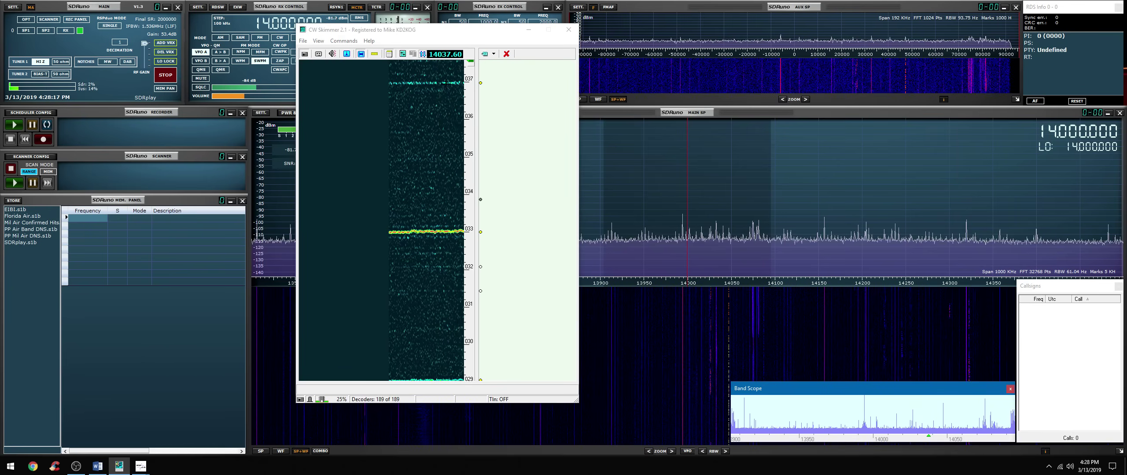
drag(467, 98, 467, 228)
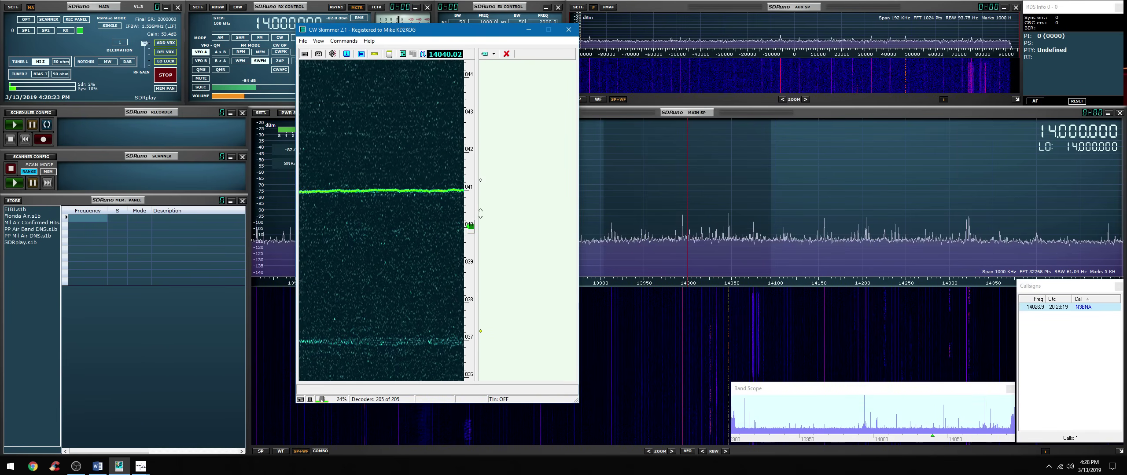
click(444, 84)
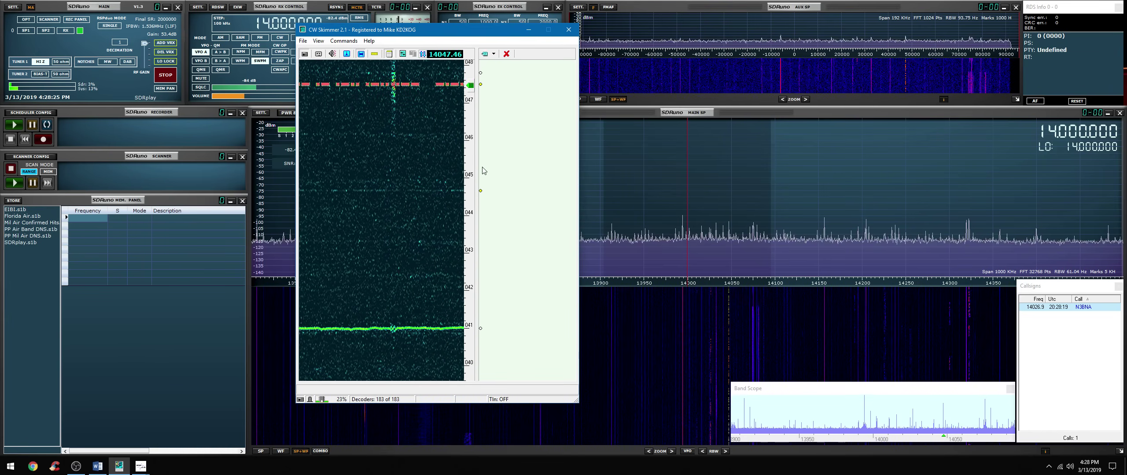
scroll(469, 110, up, 3)
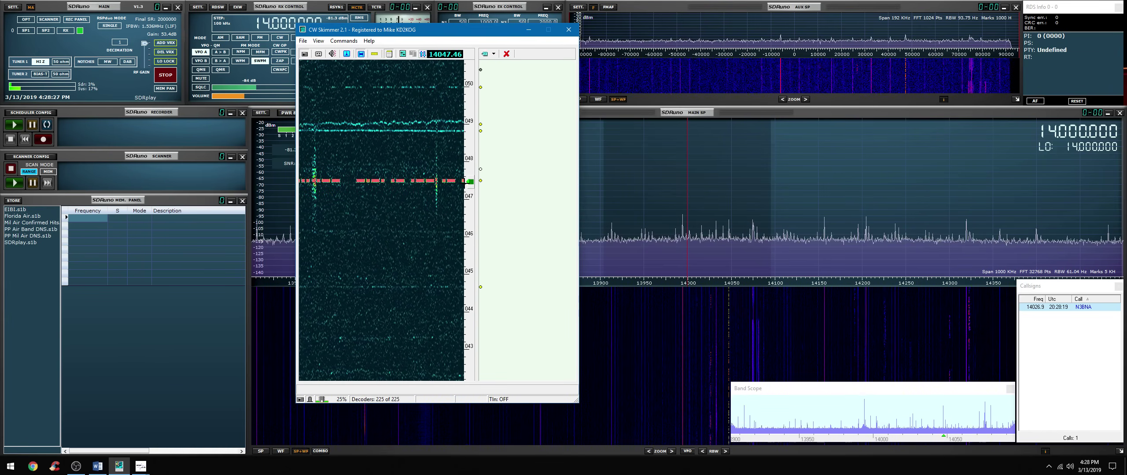
Step: Switch decodes to Raw Text and follow the top decoded signal at 14053.07 kHz
click(494, 54)
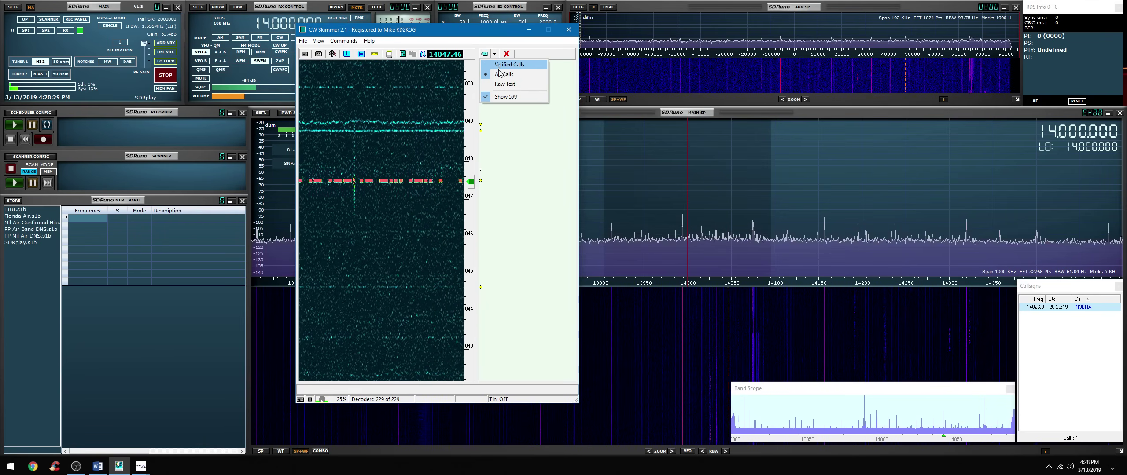
click(505, 84)
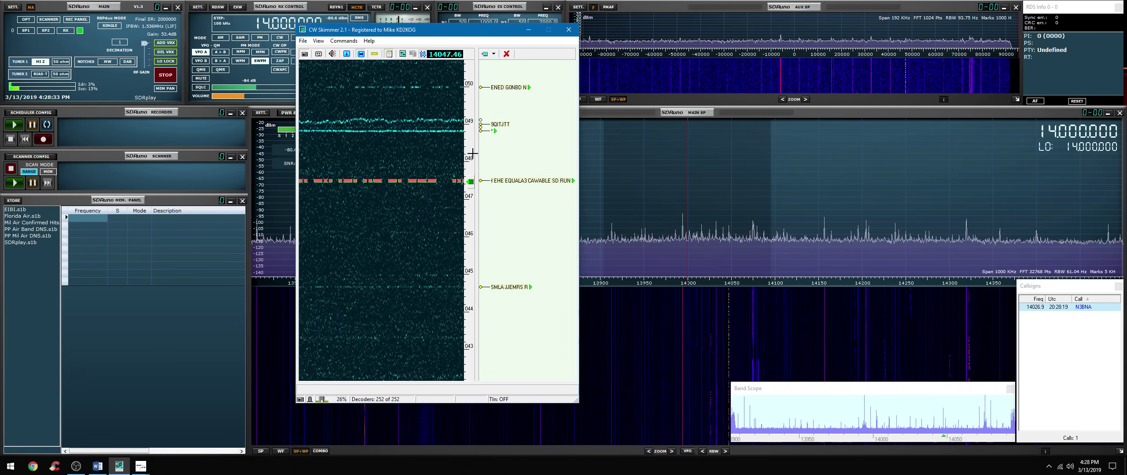
scroll(459, 82, up, 5)
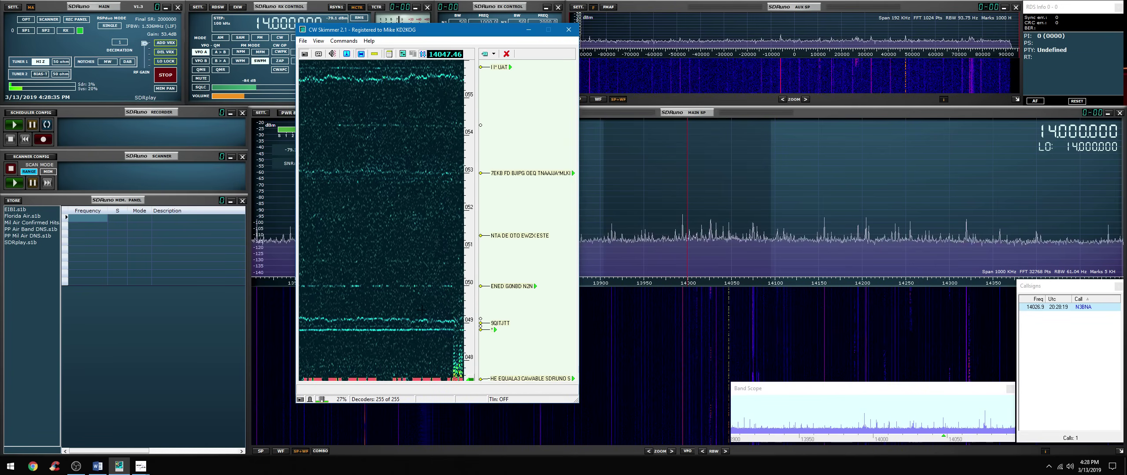
scroll(518, 317, down, 6)
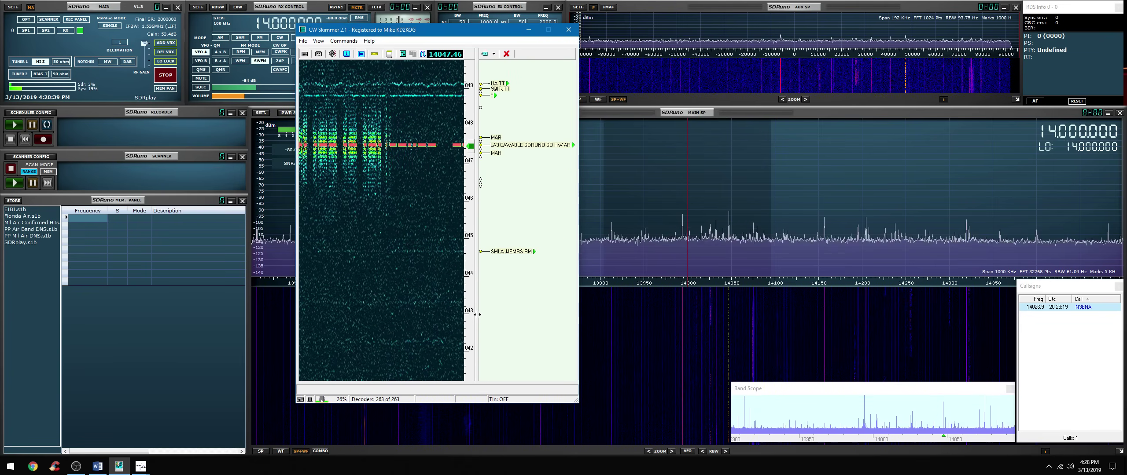
scroll(468, 318, up, 4)
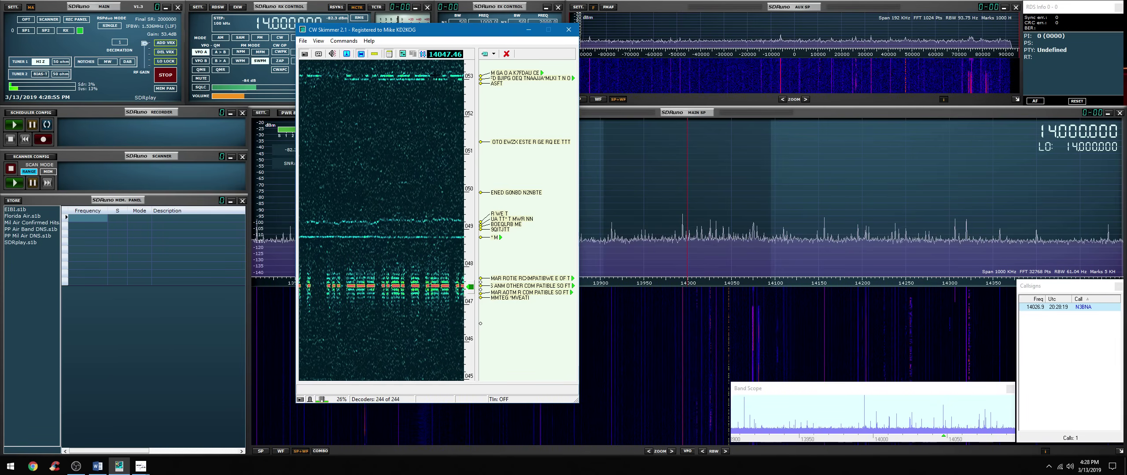
click(519, 73)
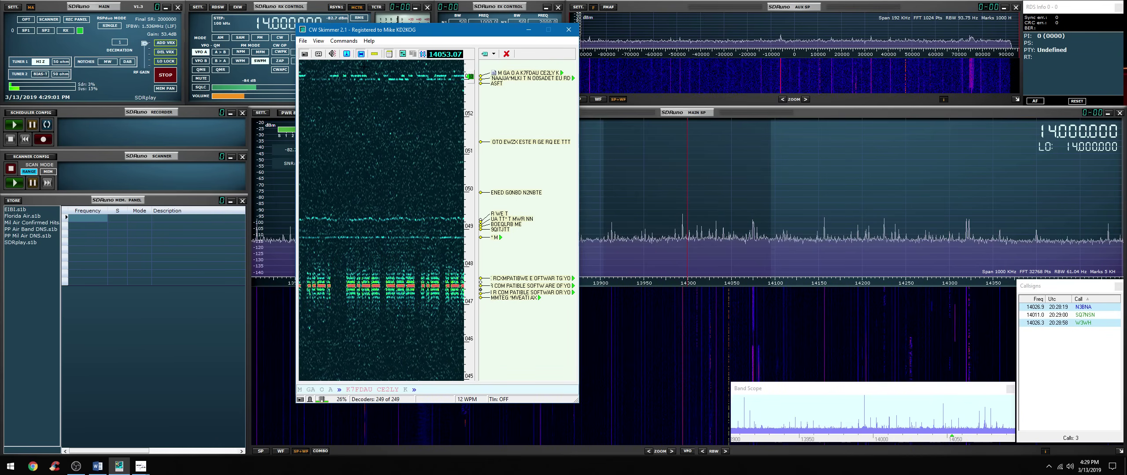
click(321, 42)
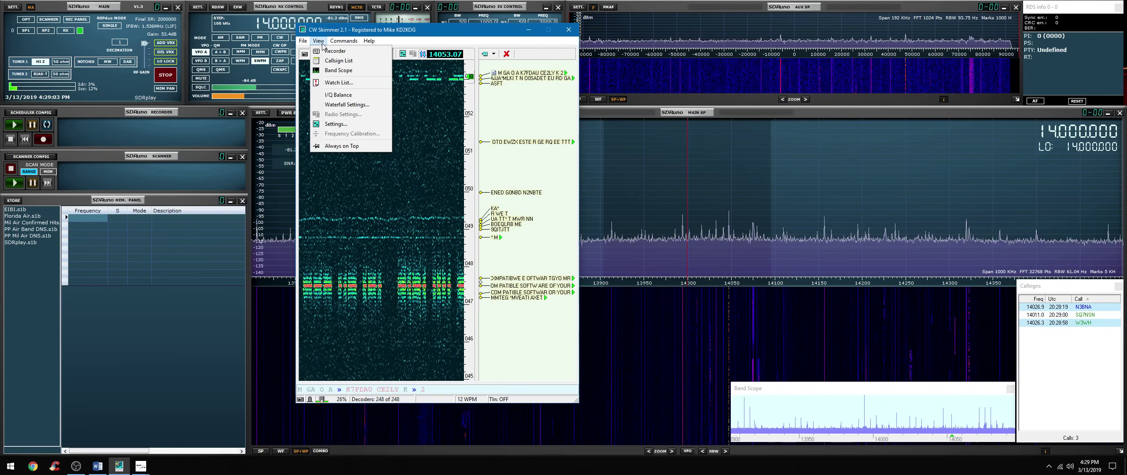
click(335, 124)
click(520, 247)
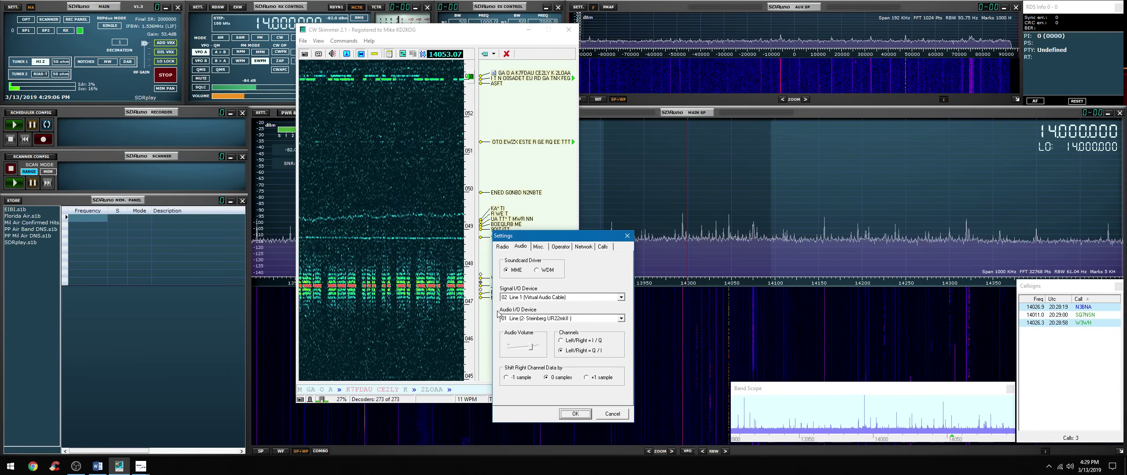
click(627, 236)
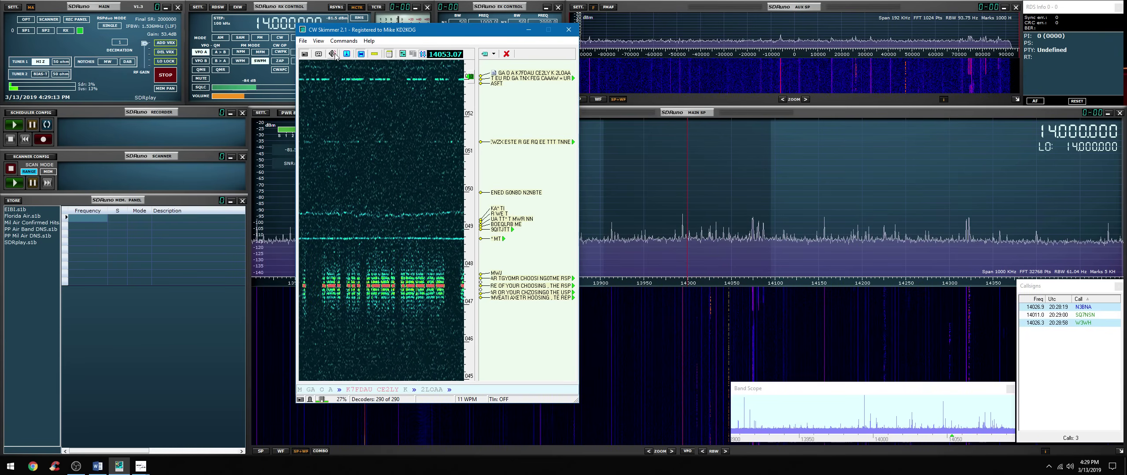
Step: Retune CW Skimmer to the 14047.54 kHz signal and decode its CW text
click(426, 285)
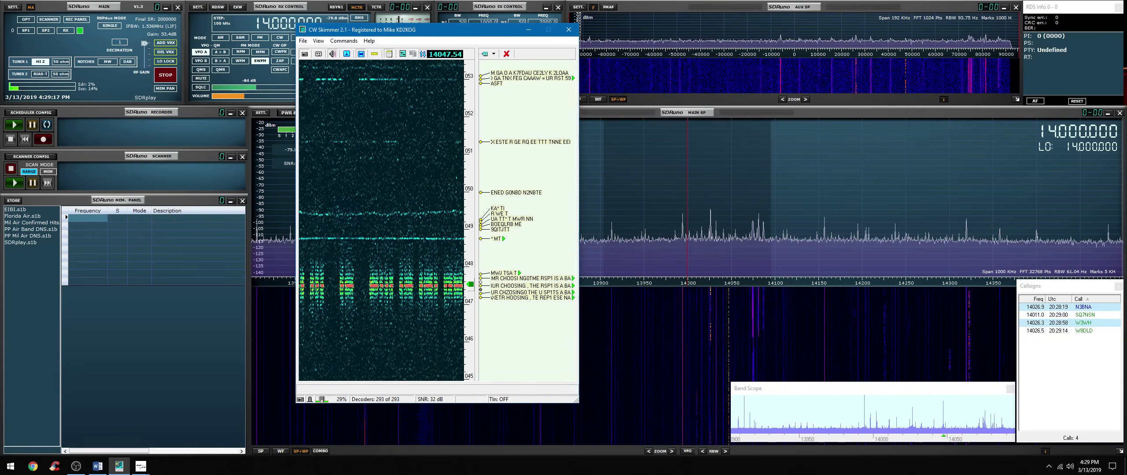